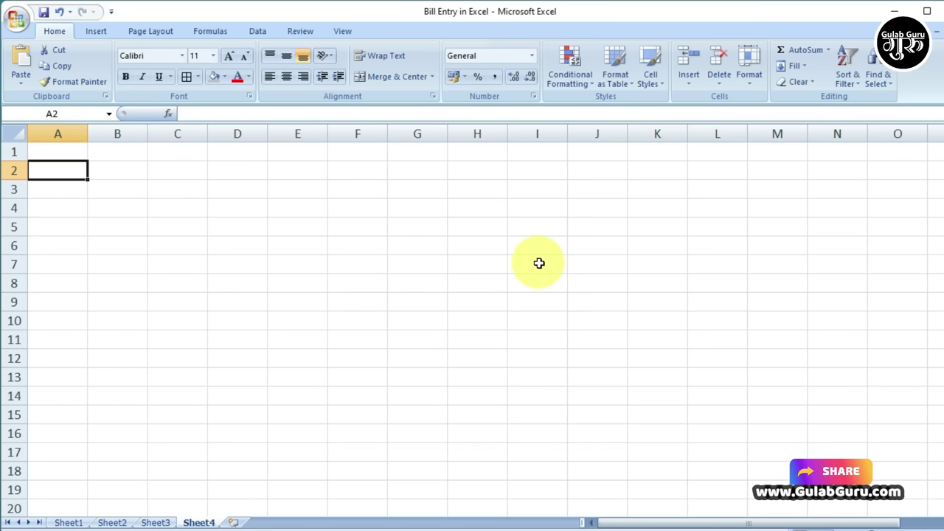
# Enter the headings Si.No, Students Name, Father's Name and Date of Birth in A2:D2
pyautogui.click(14, 152)
pyautogui.click(59, 170)
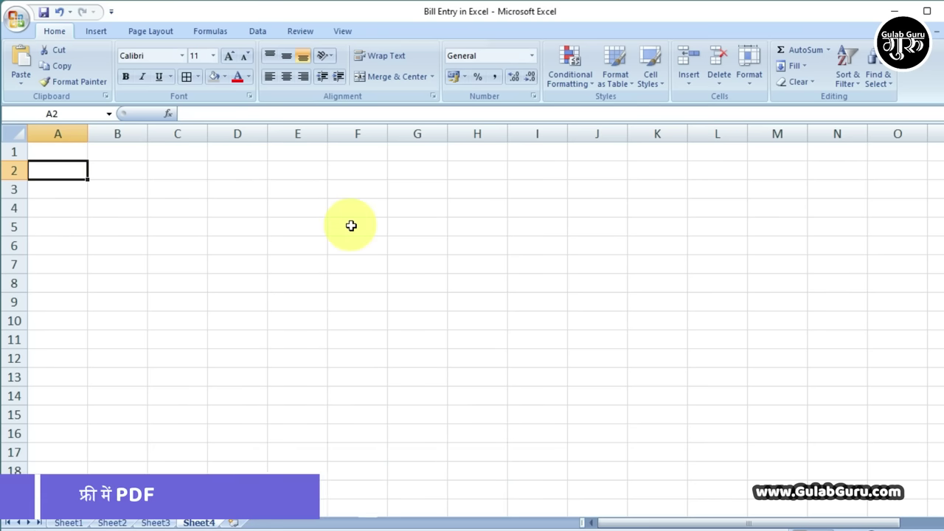
pyautogui.write('Si')
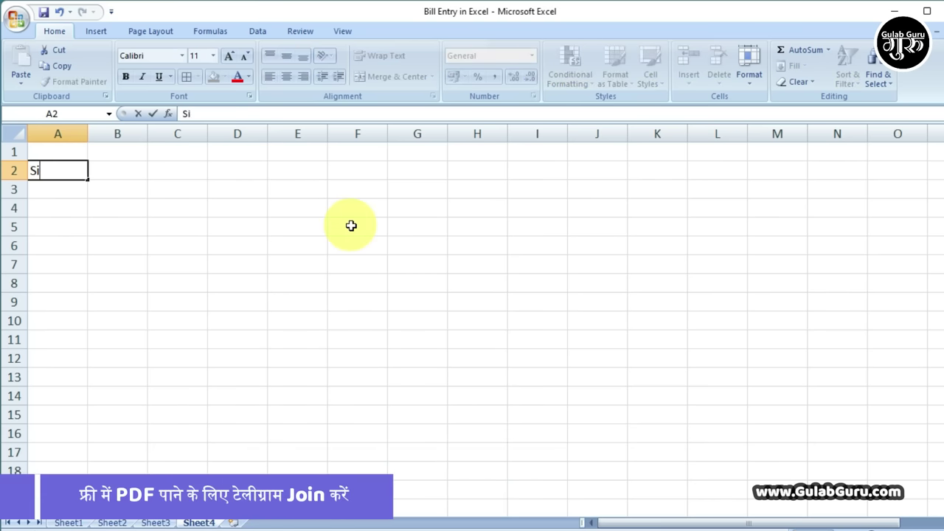
pyautogui.write('.No')
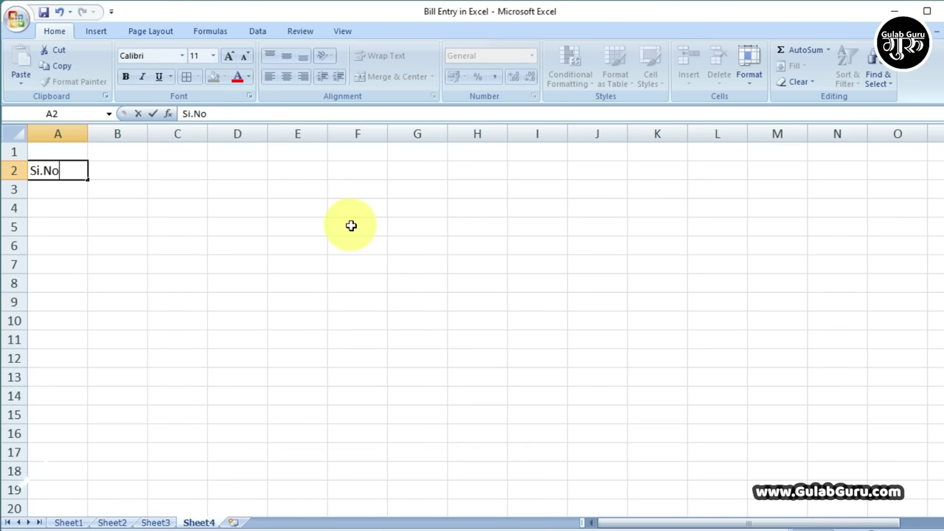
pyautogui.press('Tab')
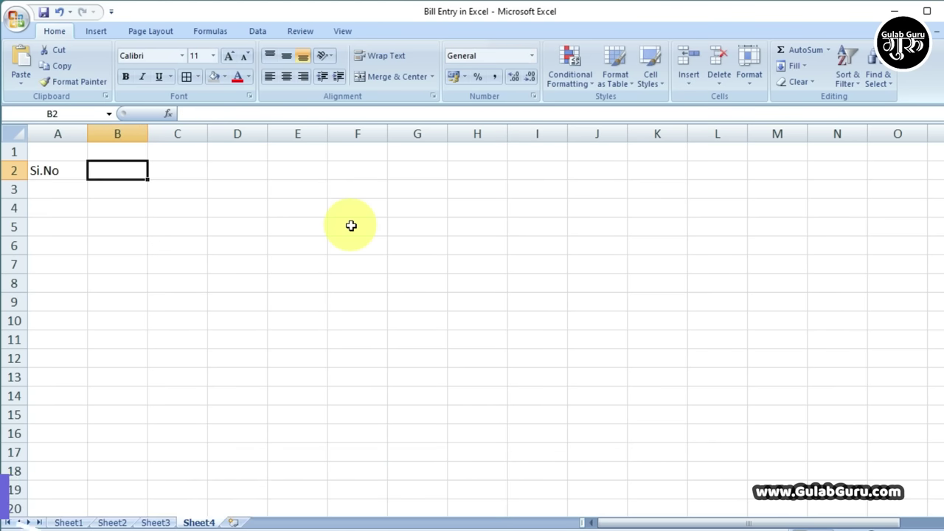
pyautogui.write('S')
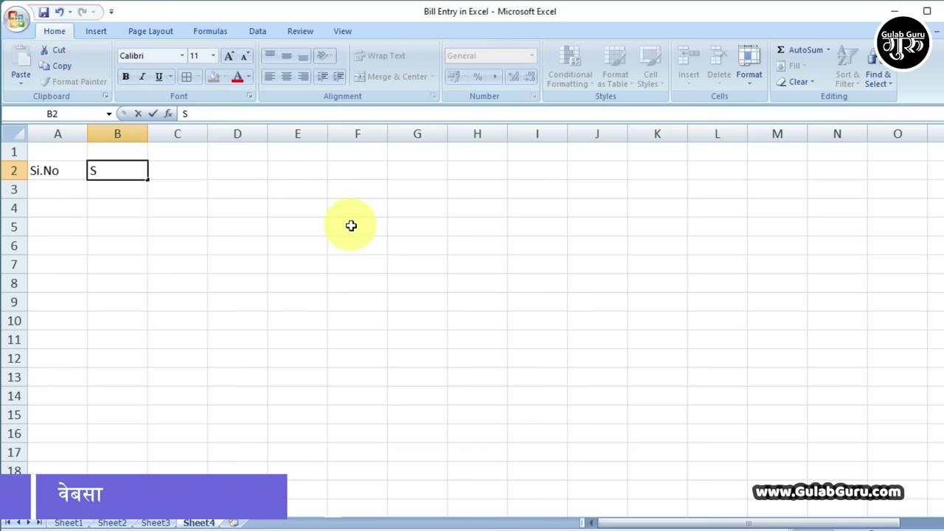
pyautogui.write('tuden')
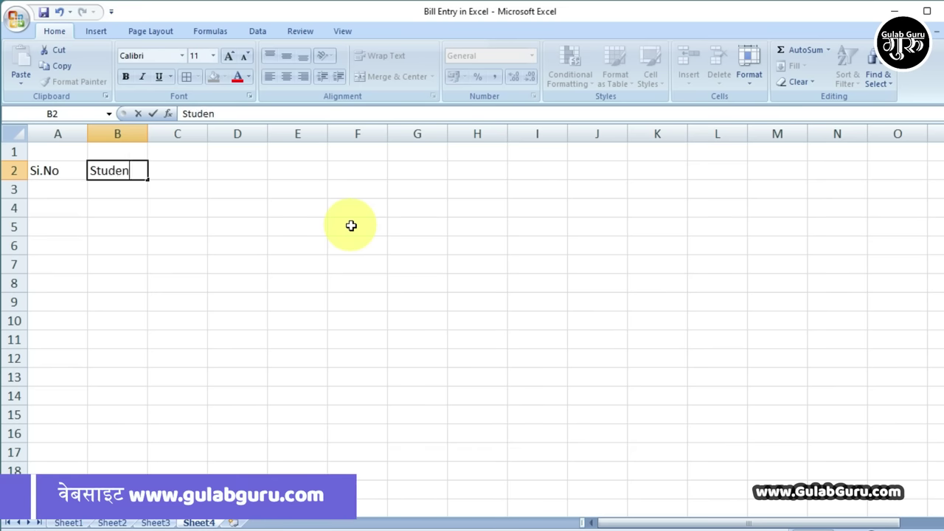
pyautogui.write('ts Name')
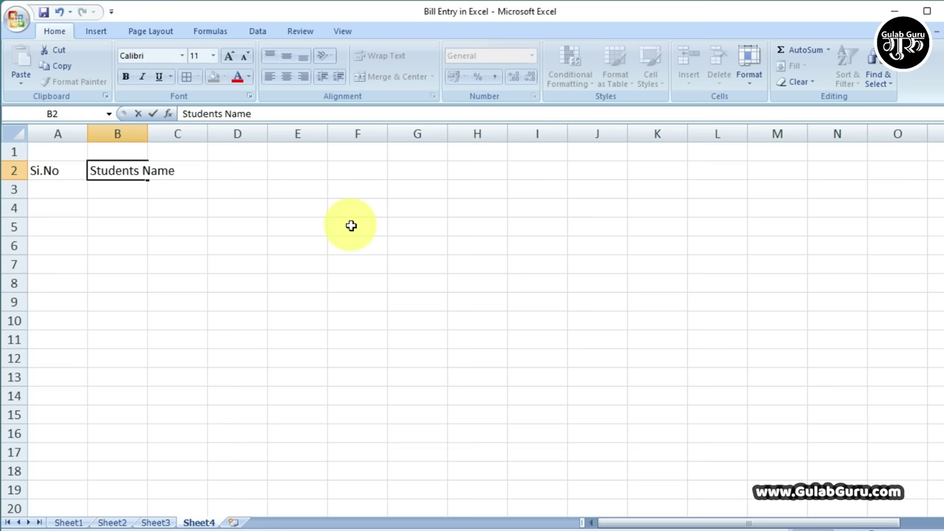
pyautogui.press('Tab')
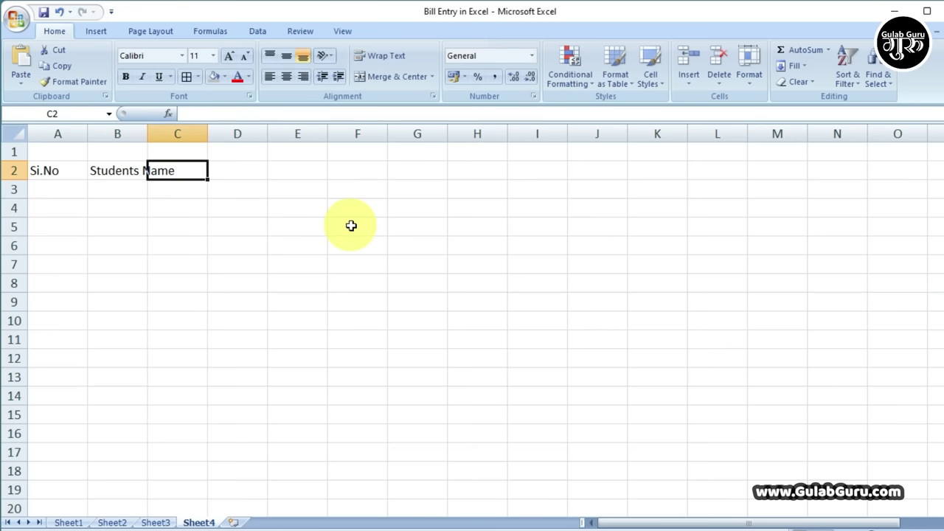
pyautogui.write("Father's Name")
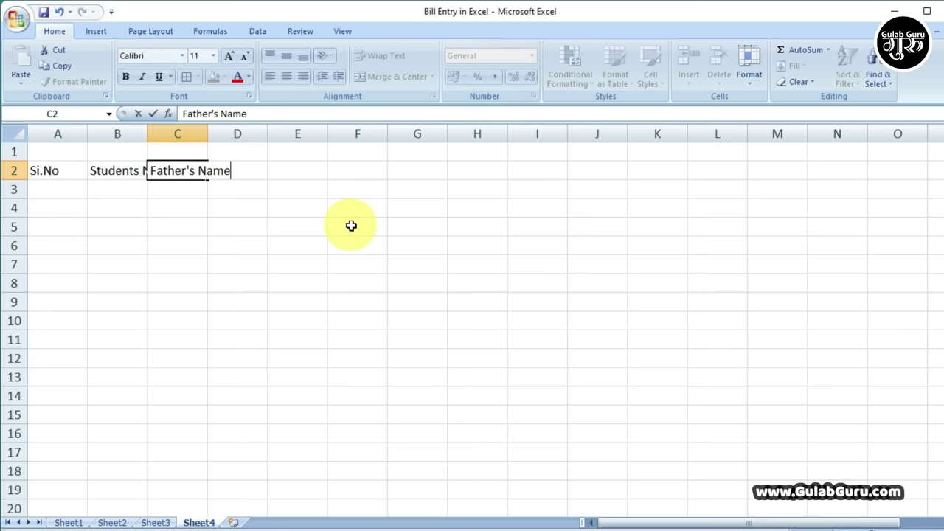
pyautogui.press('Tab')
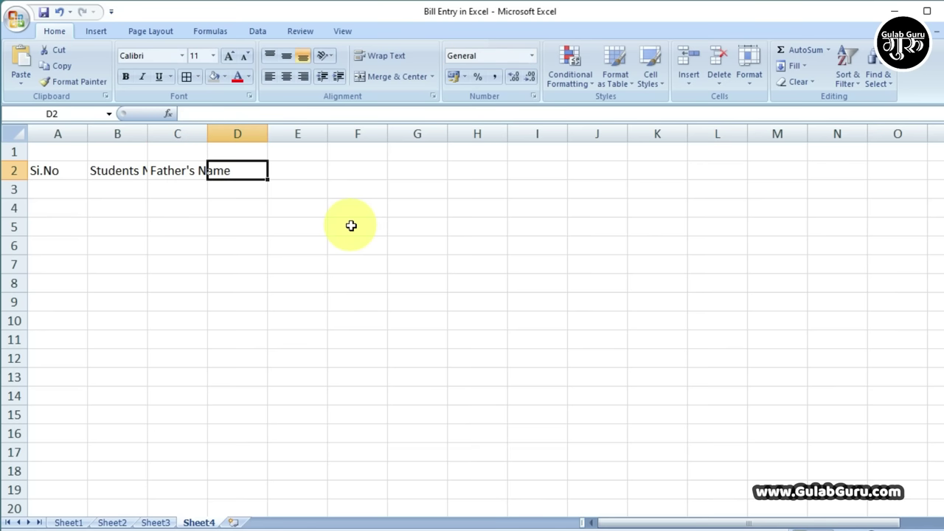
pyautogui.write('Dak')
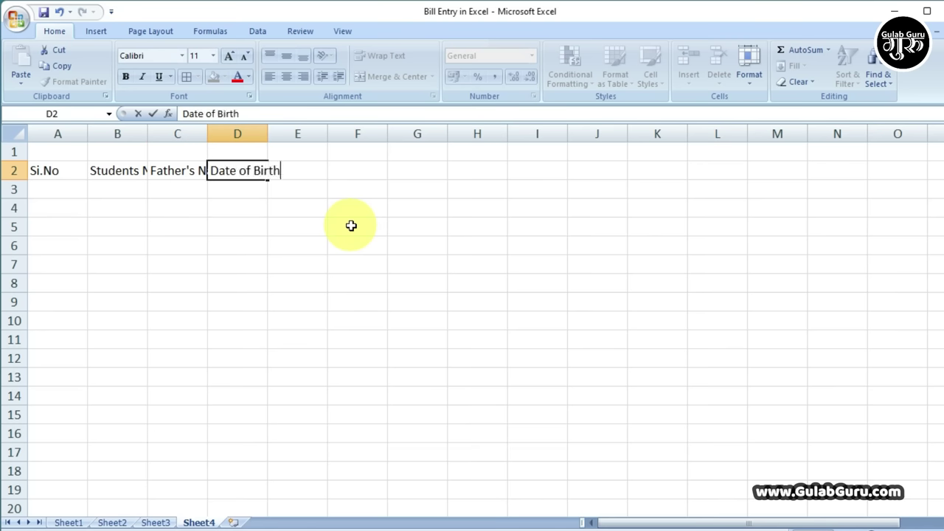
pyautogui.press('Tab')
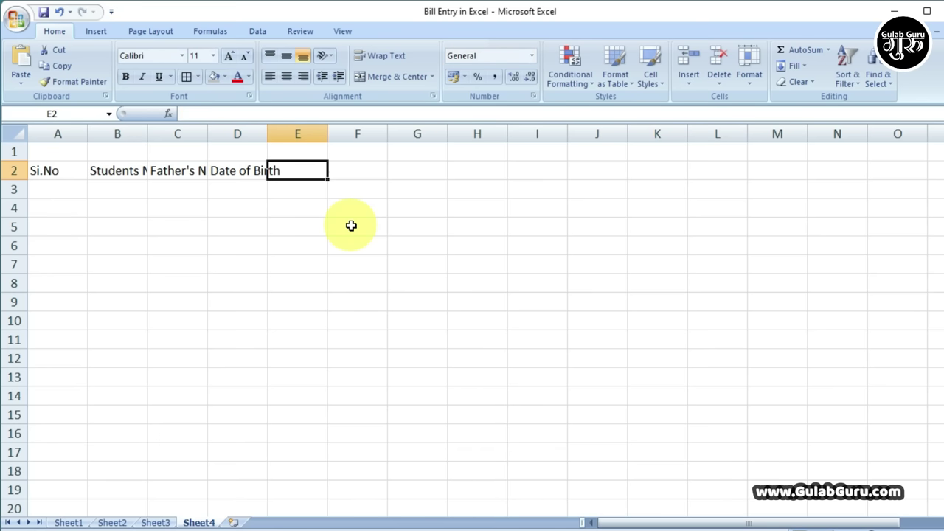
# Add the headings Gender, Mobile No, Course, Fees and Admission Date in E2:I2
pyautogui.press('F2')
pyautogui.write('Gender')
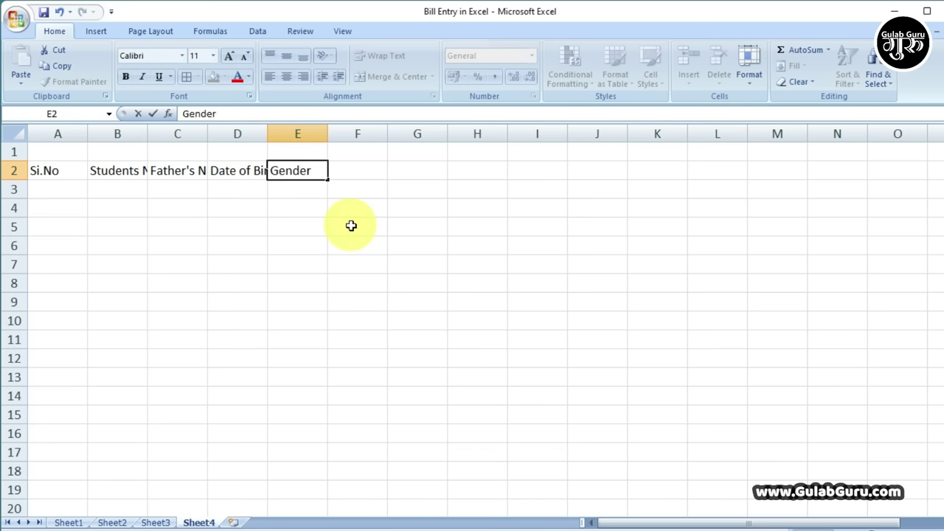
pyautogui.press('Tab')
pyautogui.write('M')
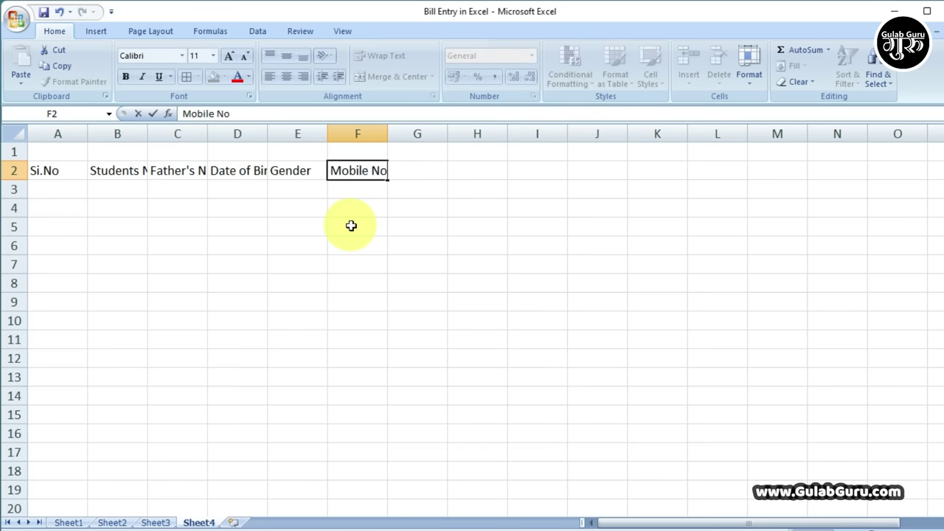
pyautogui.press('Tab')
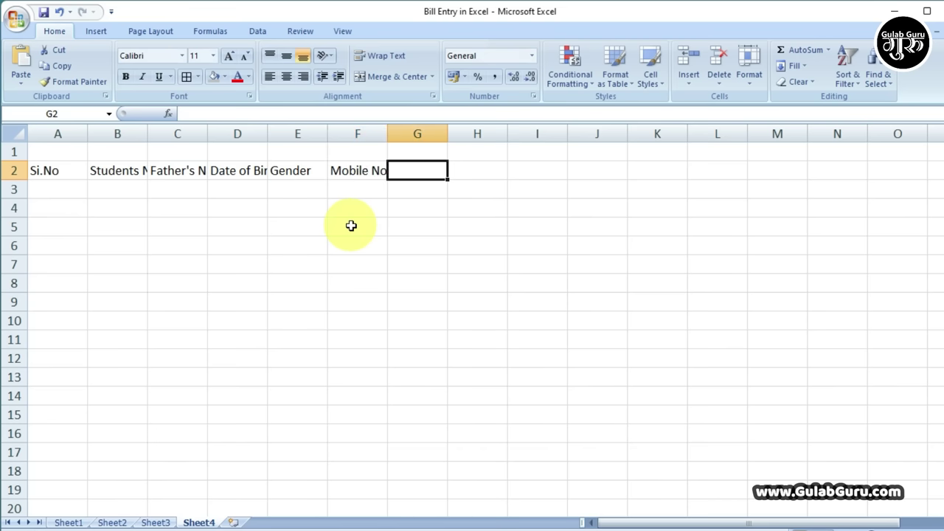
pyautogui.write('Course')
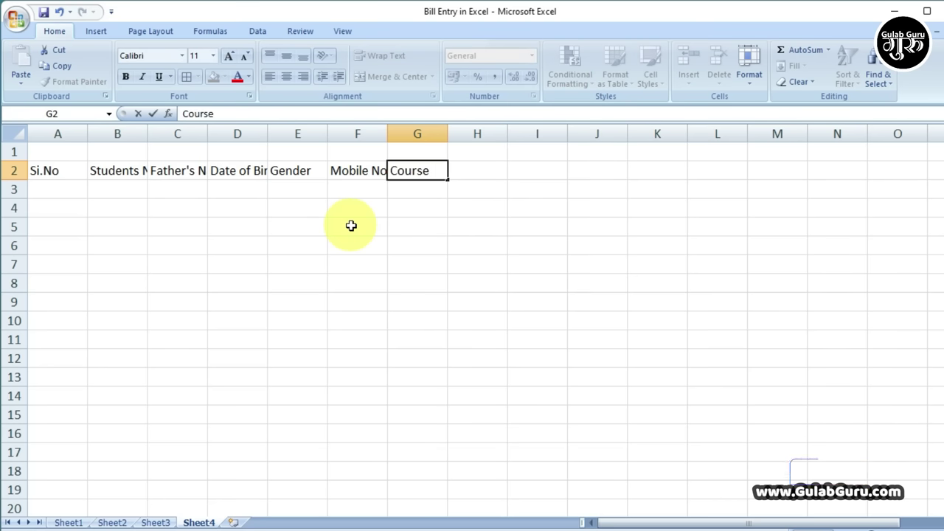
pyautogui.press('Tab')
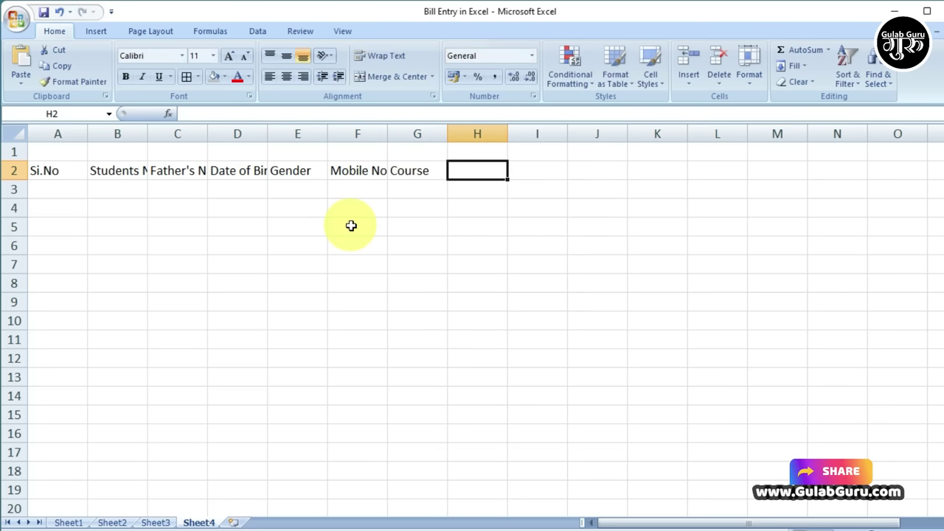
pyautogui.write('Fees')
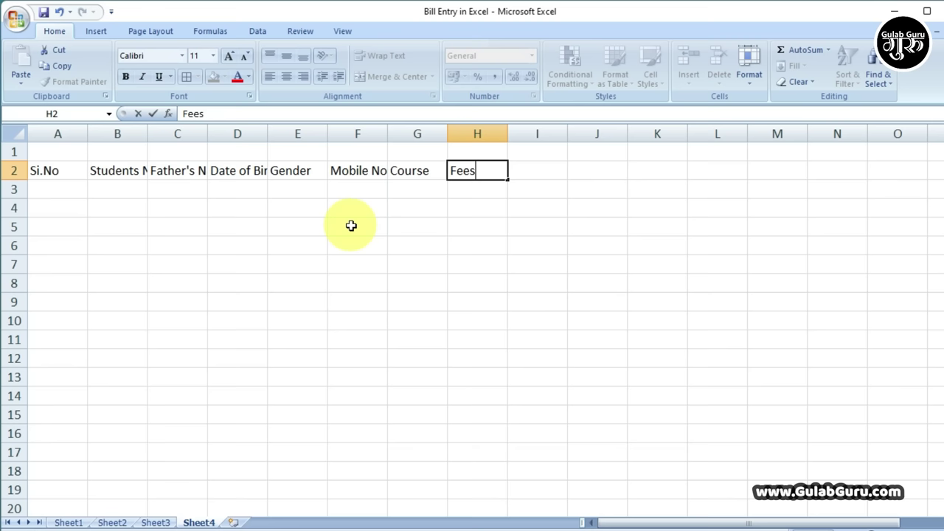
pyautogui.press('Tab')
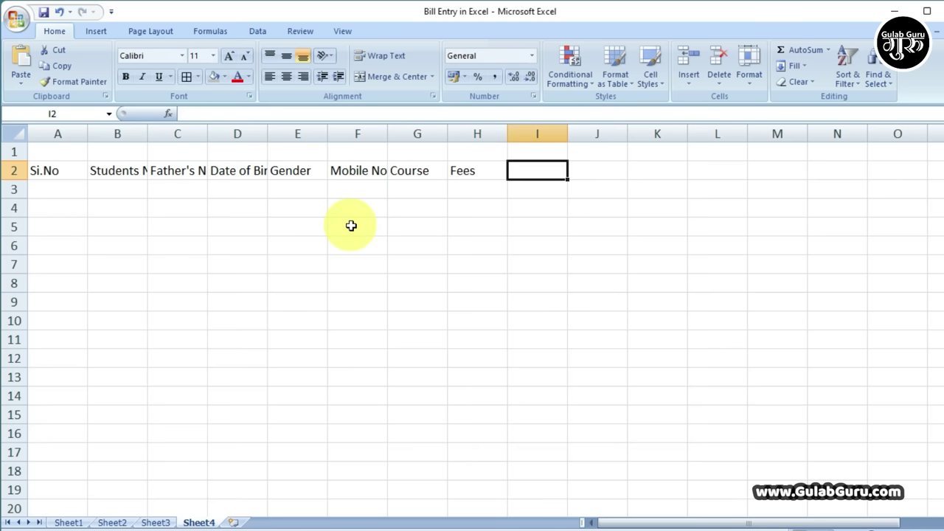
pyautogui.write('Admission Date')
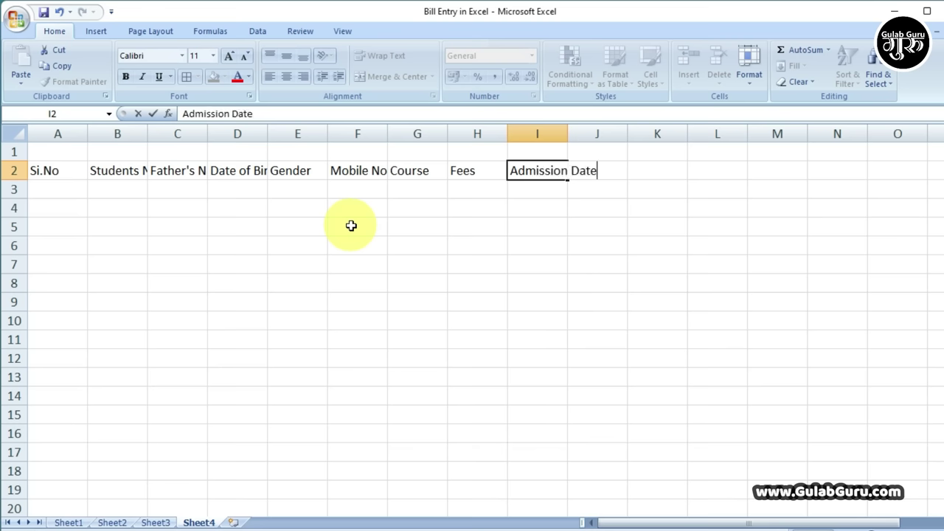
pyautogui.click(315, 187)
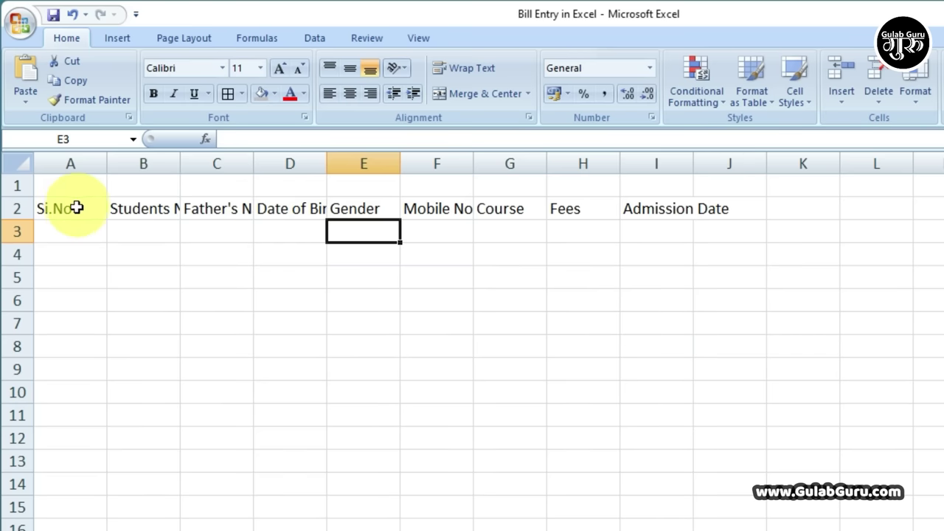
# Widen columns B, C, D, F and I to fit Students Name, Father's Name, Date of Birth, Mobile No and Admission Date
pyautogui.click(146, 211)
pyautogui.click(237, 208)
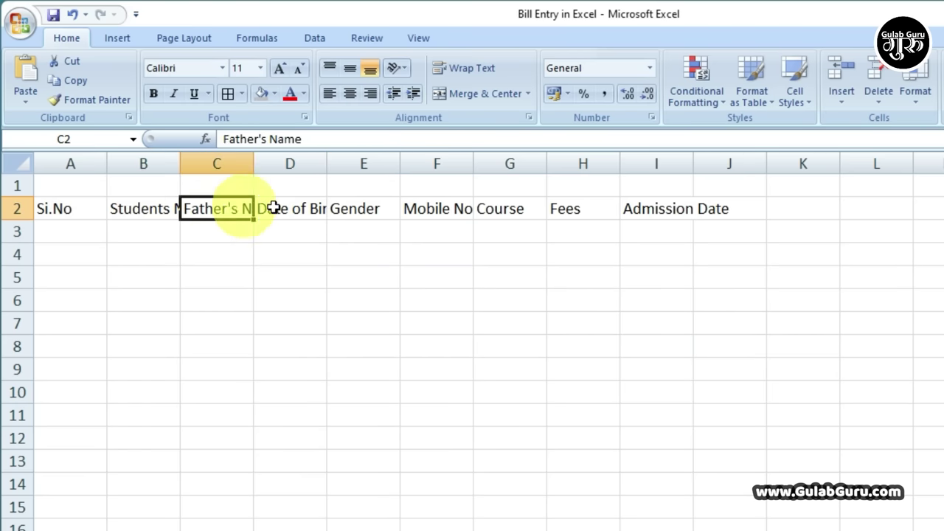
pyautogui.click(310, 208)
pyautogui.click(443, 214)
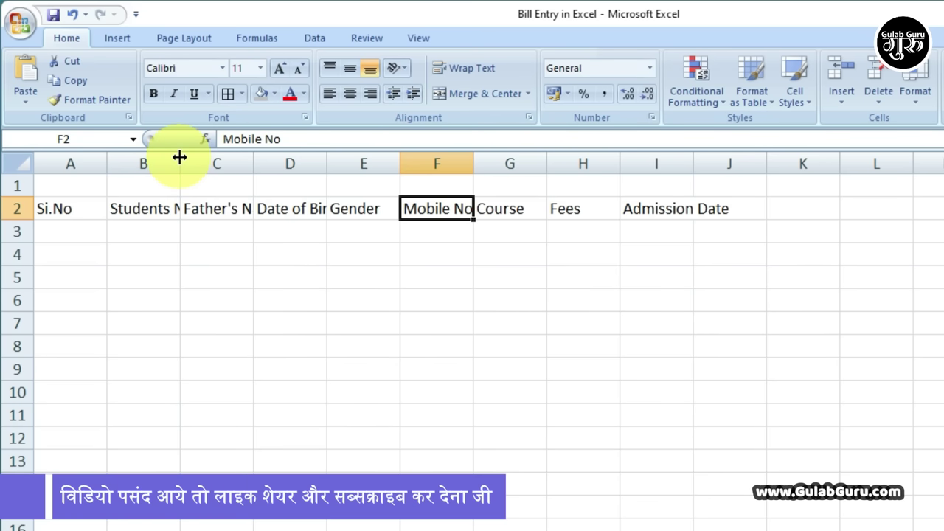
pyautogui.moveTo(179, 157); pyautogui.dragTo(180, 157)
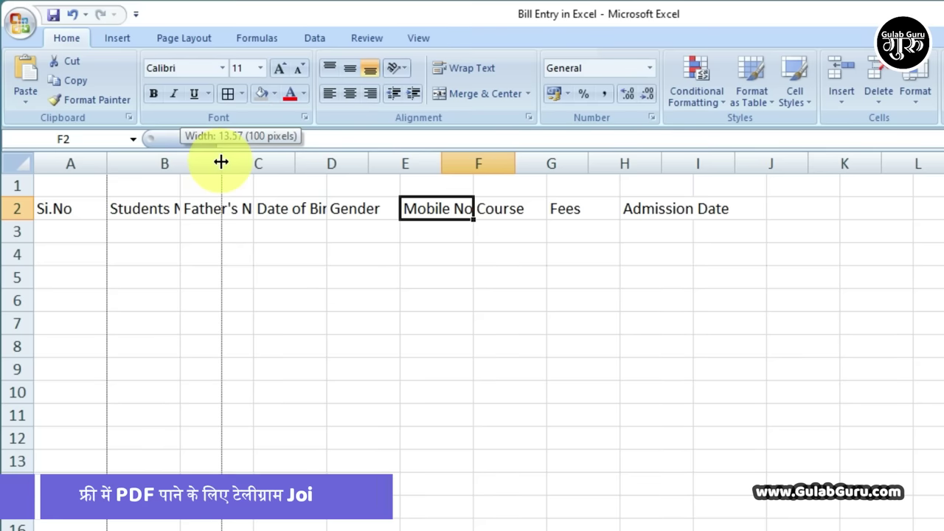
pyautogui.moveTo(183, 157); pyautogui.dragTo(221, 157)
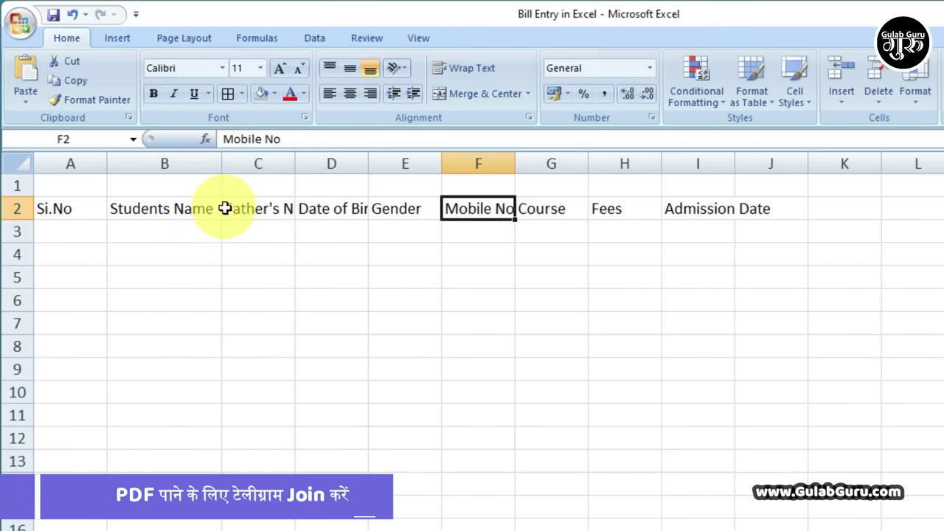
pyautogui.moveTo(296, 157); pyautogui.dragTo(328, 157)
pyautogui.moveTo(401, 158); pyautogui.dragTo(430, 158)
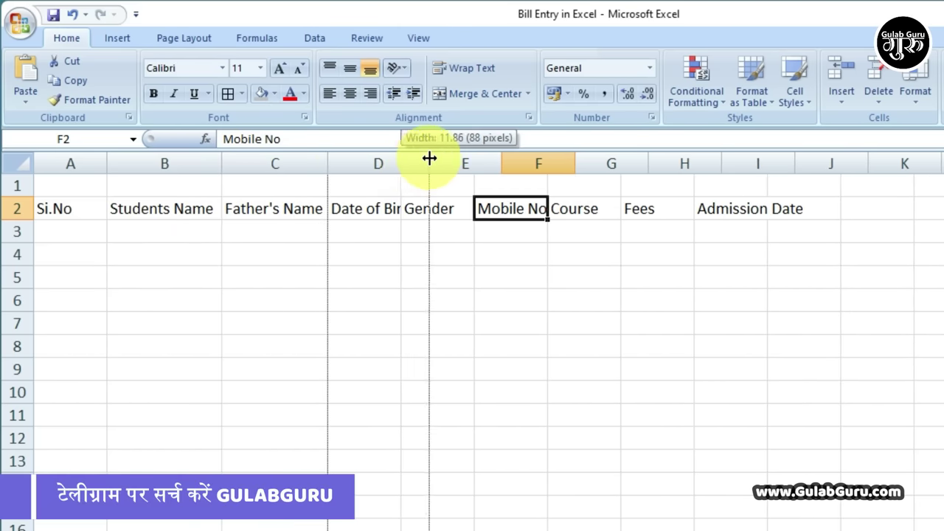
pyautogui.moveTo(578, 158); pyautogui.dragTo(587, 160)
pyautogui.click(715, 248)
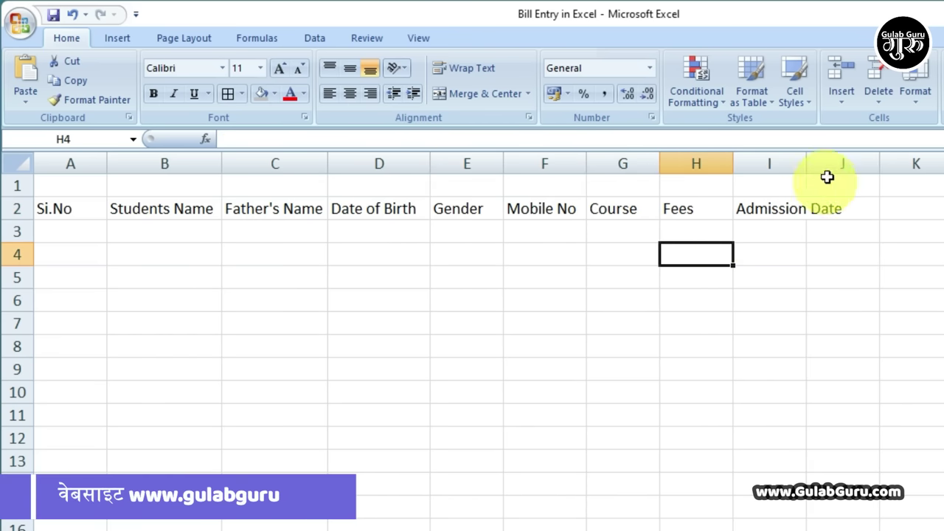
pyautogui.moveTo(809, 160); pyautogui.dragTo(850, 160)
pyautogui.click(812, 260)
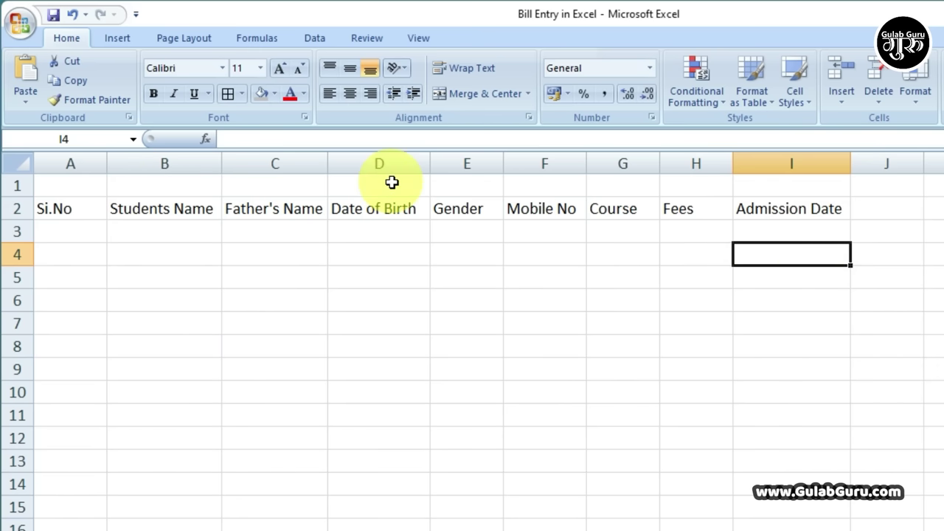
# Merge and centre A1:I1 and enter the title 'Students Admission Details'
pyautogui.moveTo(70, 184); pyautogui.dragTo(782, 176)
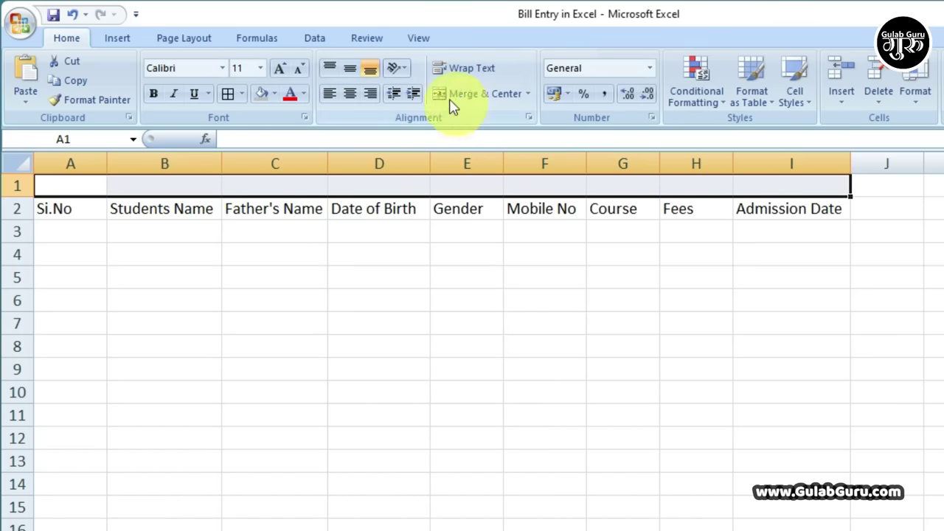
pyautogui.click(493, 101)
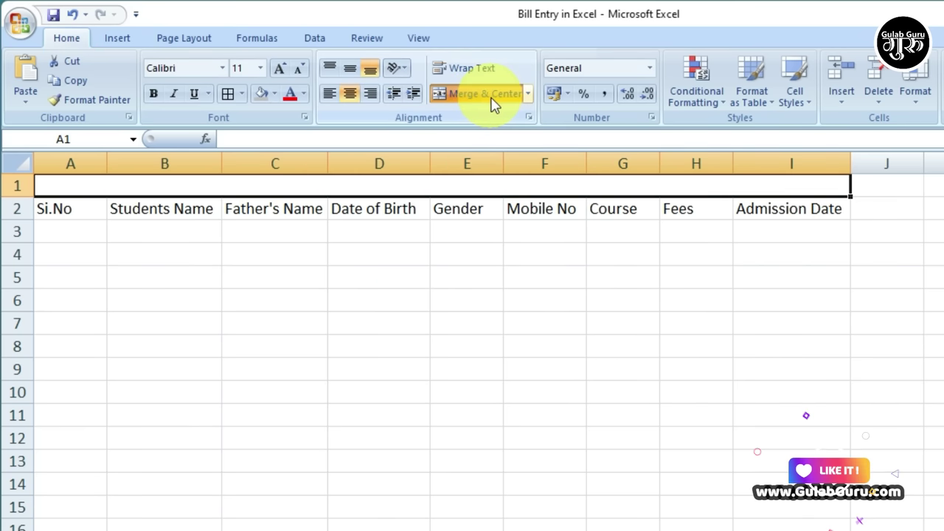
pyautogui.click(470, 248)
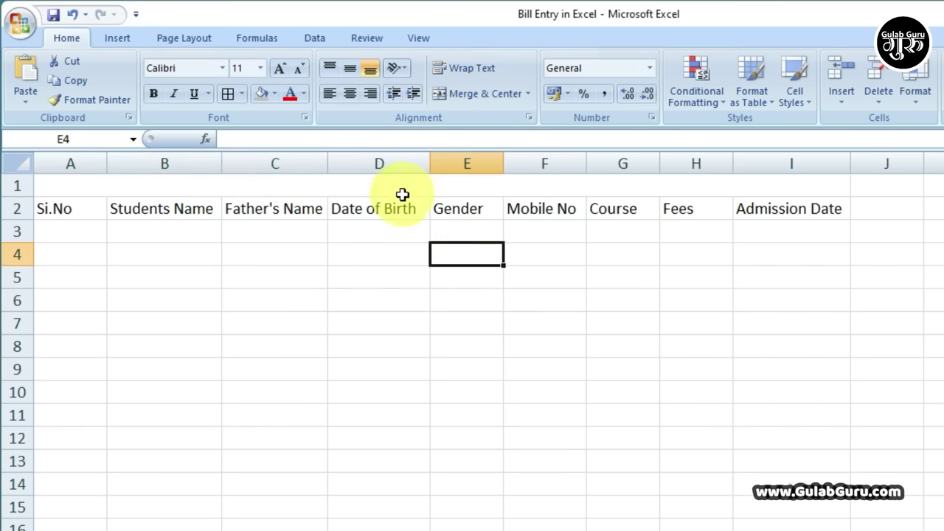
pyautogui.click(354, 188)
pyautogui.doubleClick(441, 187)
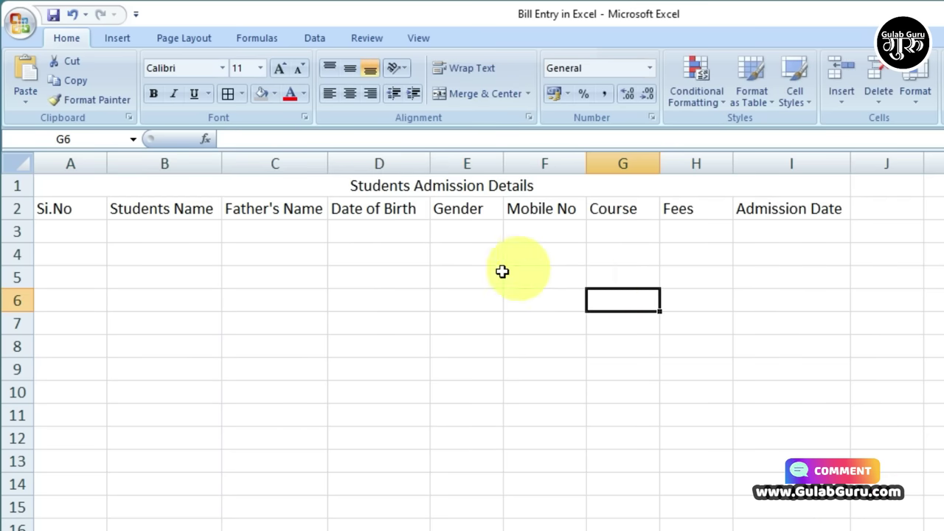
pyautogui.click(557, 189)
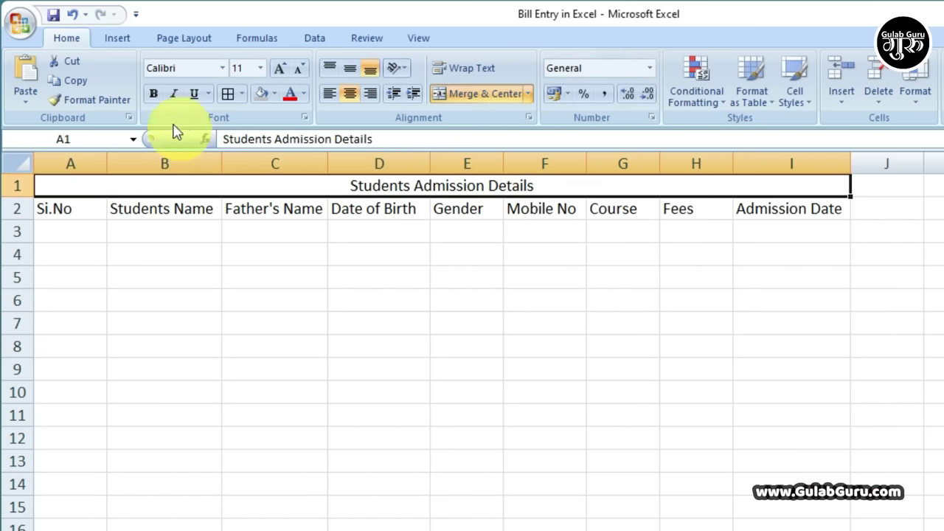
# Make the title bold and enlarge it to font size 16
pyautogui.click(153, 95)
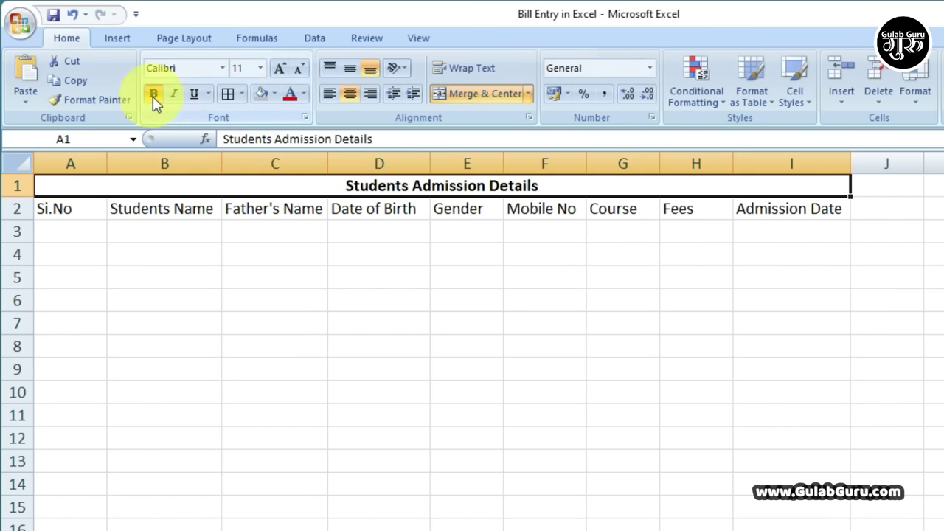
pyautogui.click(280, 69)
pyautogui.click(280, 69)
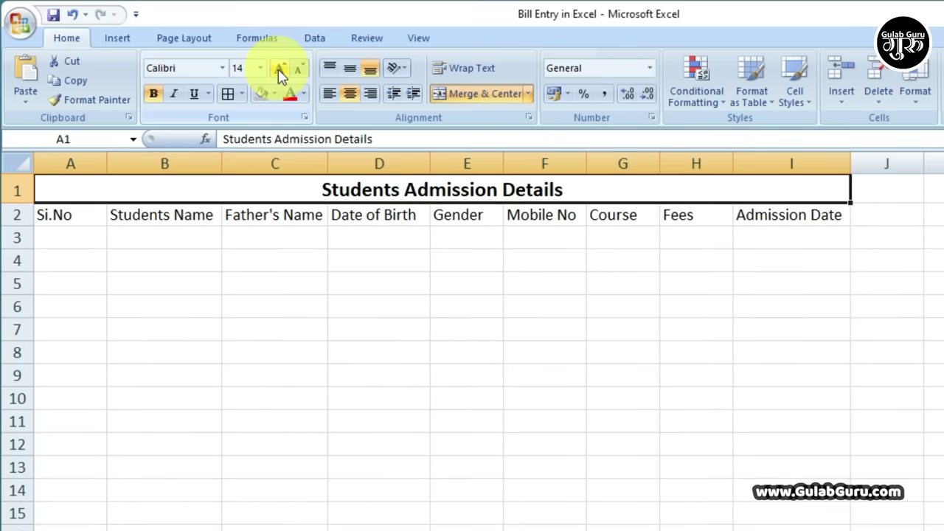
pyautogui.click(280, 68)
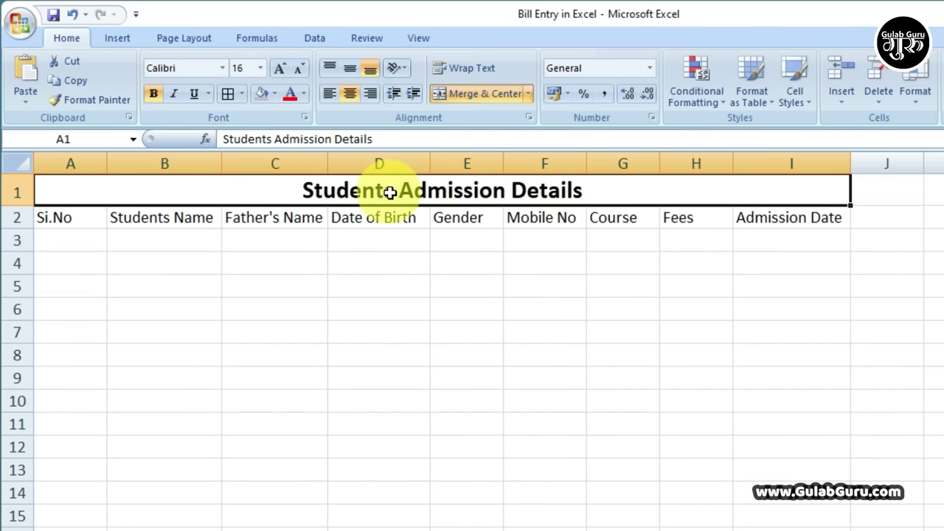
# Make the A2:I2 header row bold at font size 12
pyautogui.moveTo(64, 217); pyautogui.dragTo(787, 229)
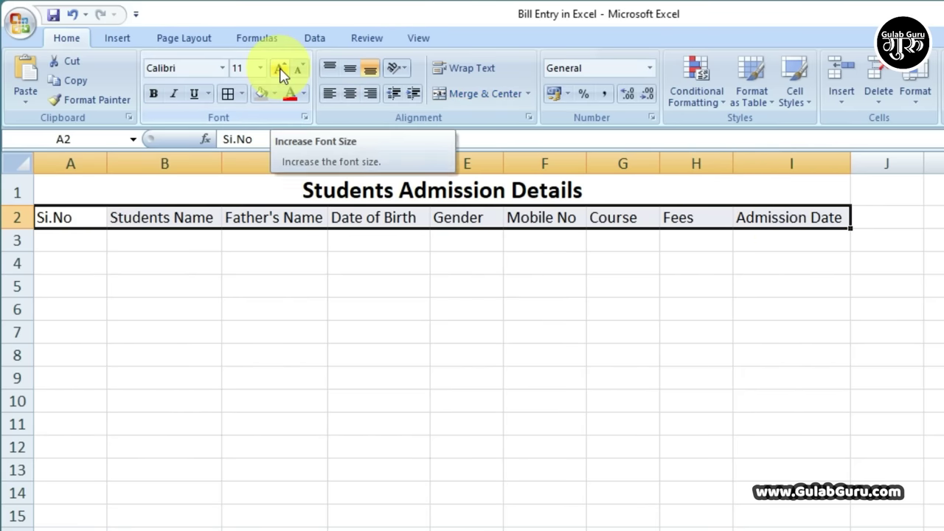
pyautogui.click(281, 70)
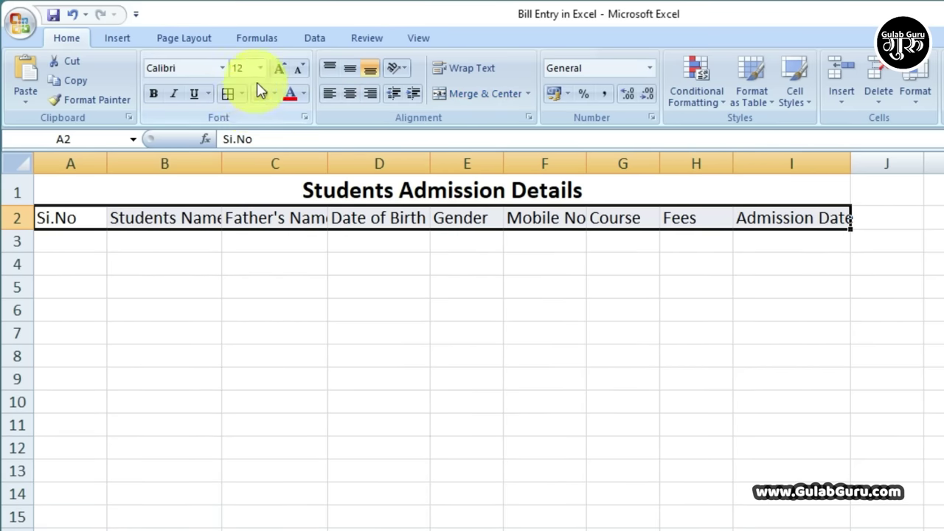
pyautogui.click(153, 93)
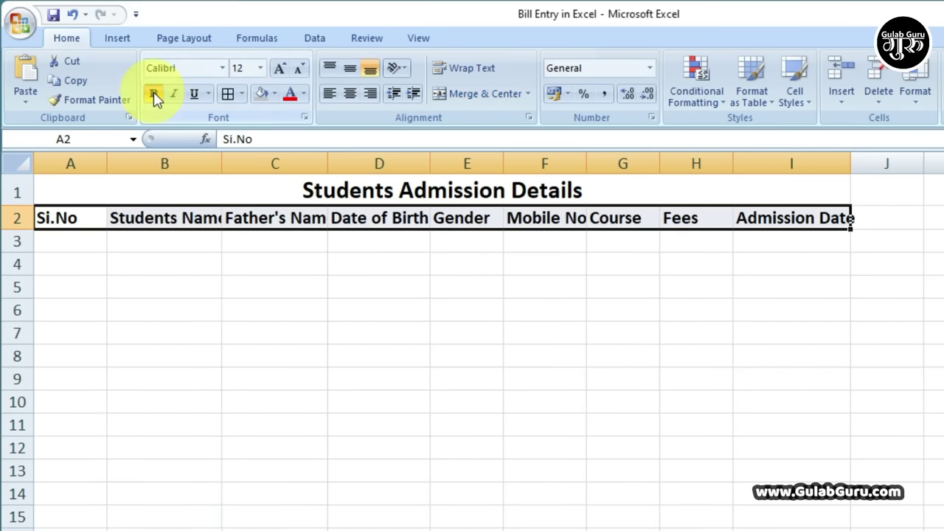
pyautogui.click(273, 310)
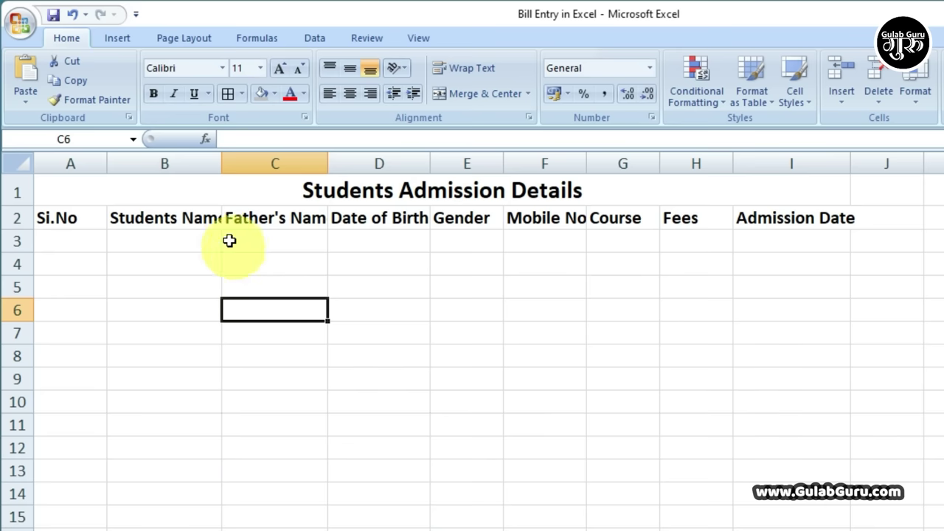
# Auto-fit columns B, C and D to their headings
pyautogui.doubleClick(222, 158)
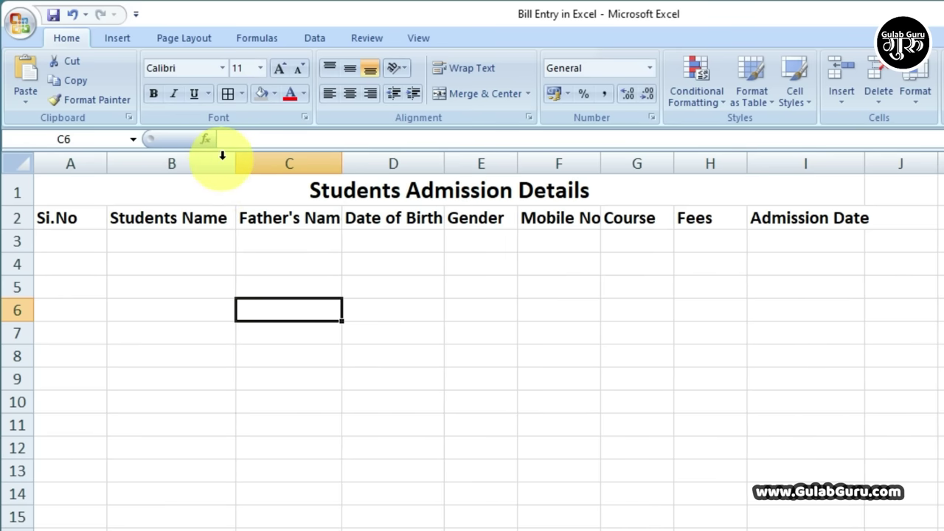
pyautogui.doubleClick(338, 167)
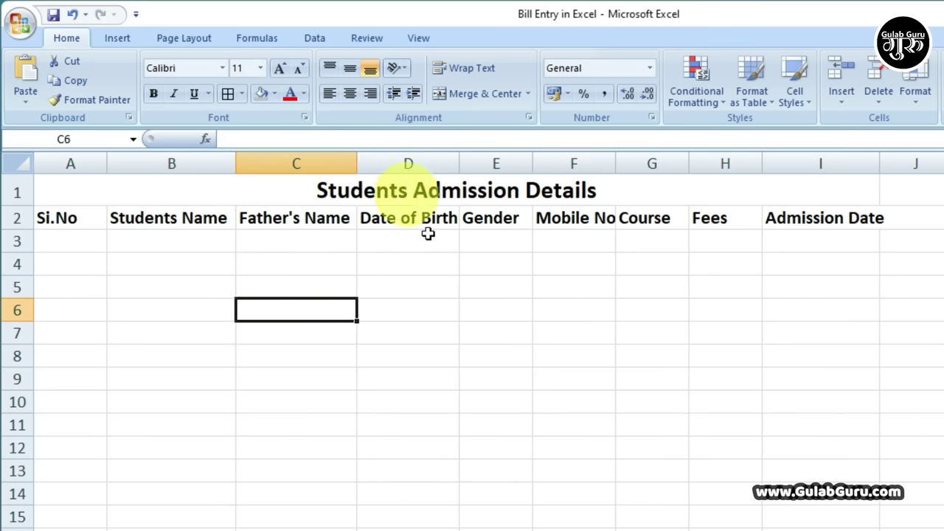
pyautogui.doubleClick(463, 161)
# Auto-fit column F and apply All Borders to the title and header rows A1:I2
pyautogui.doubleClick(625, 161)
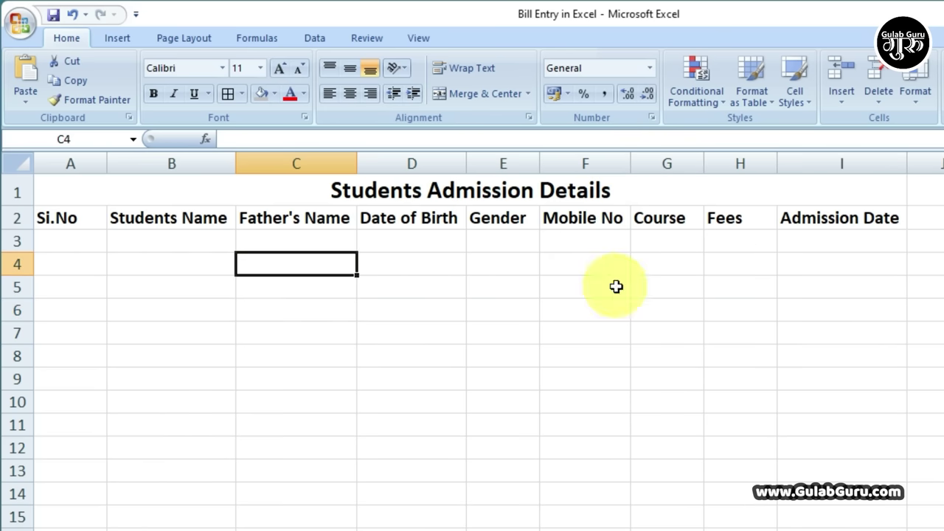
pyautogui.moveTo(133, 188)
pyautogui.mouseDown()
pyautogui.moveTo(760, 239)
pyautogui.moveTo(822, 221)
pyautogui.mouseUp()
pyautogui.click(118, 189)
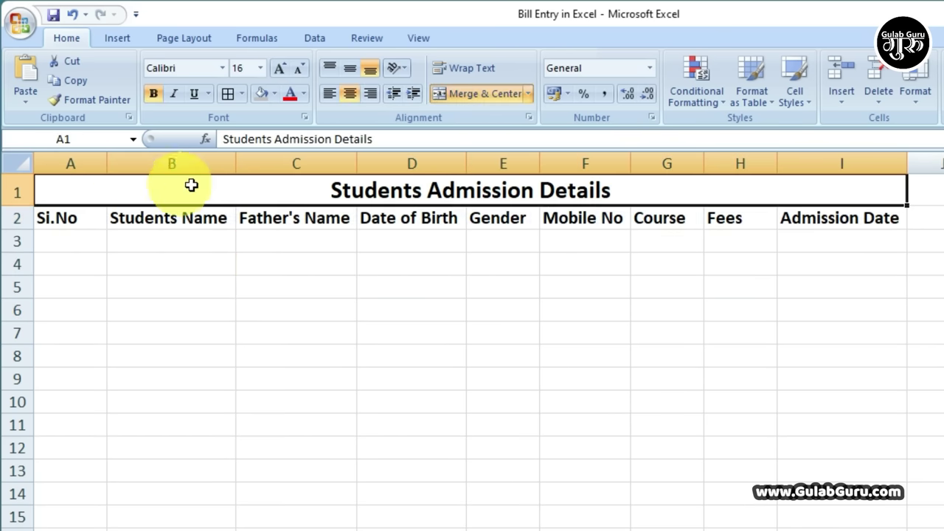
pyautogui.moveTo(189, 189); pyautogui.dragTo(438, 220)
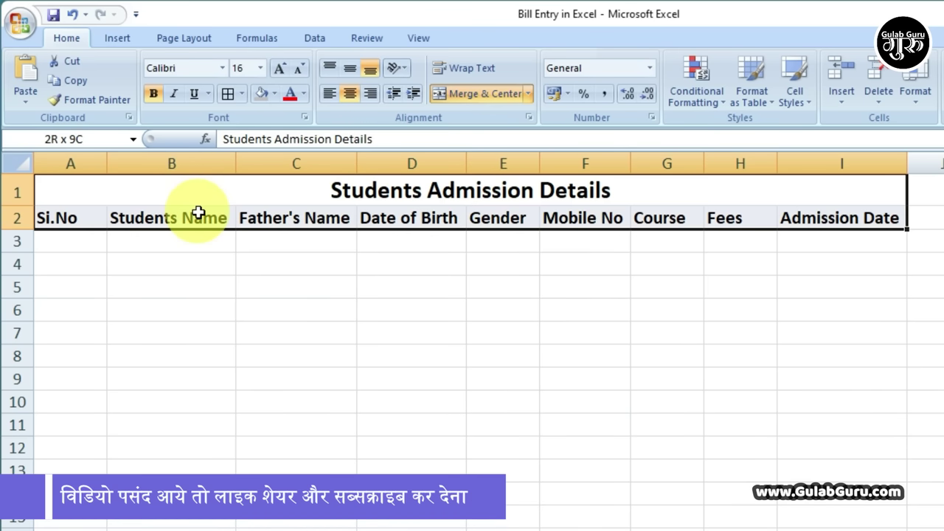
pyautogui.click(241, 94)
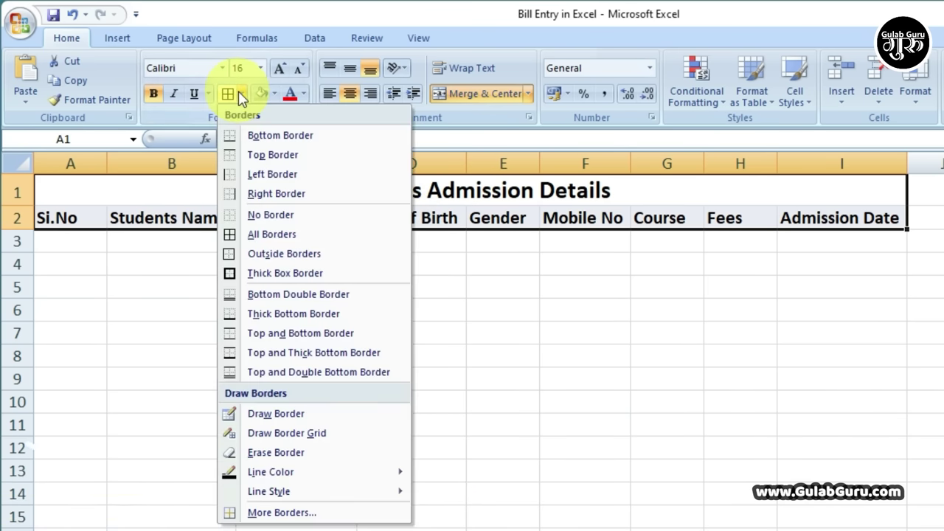
pyautogui.click(273, 235)
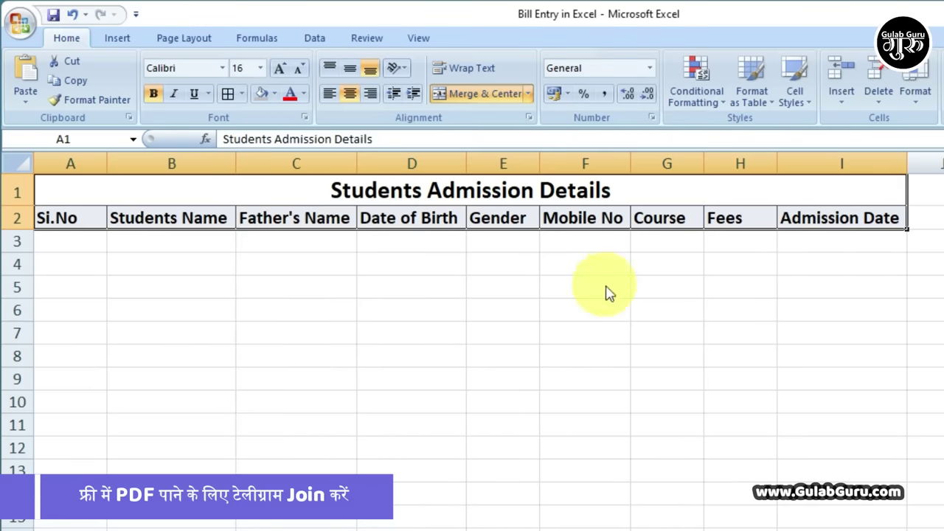
pyautogui.click(605, 292)
# Fill the title cell yellow and the A2:I2 header row grey
pyautogui.click(738, 196)
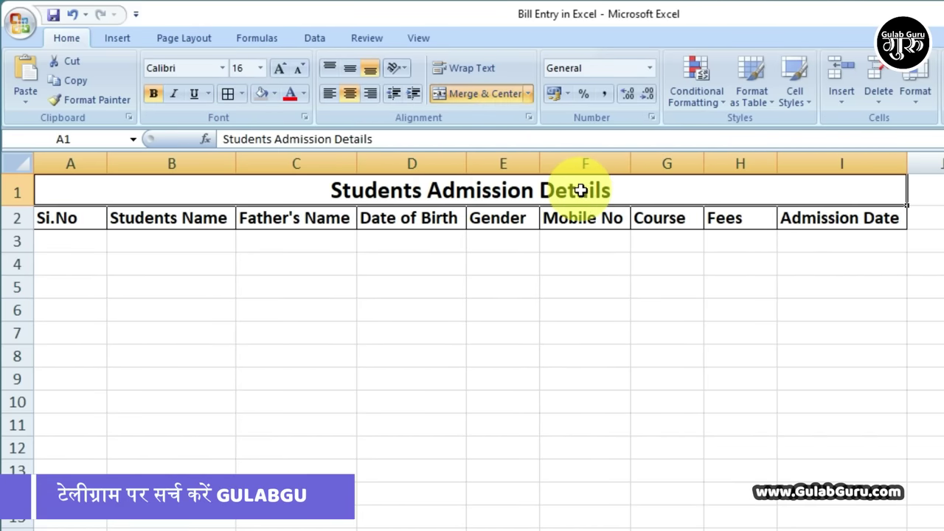
pyautogui.click(274, 94)
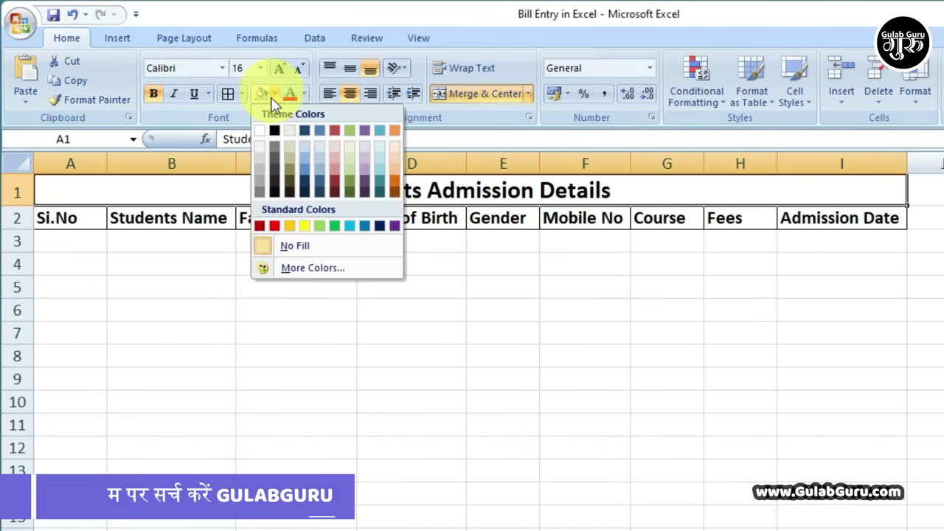
pyautogui.click(306, 227)
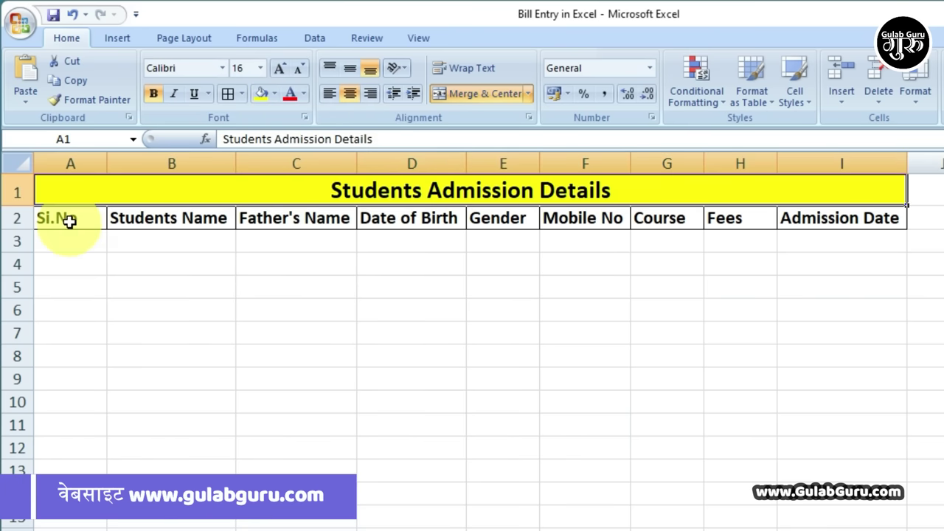
pyautogui.moveTo(70, 219); pyautogui.dragTo(863, 220)
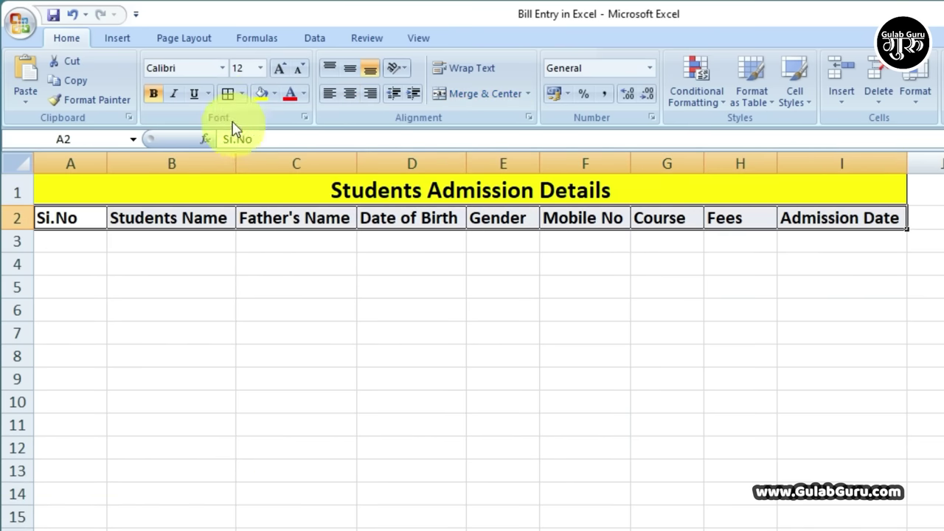
pyautogui.click(274, 93)
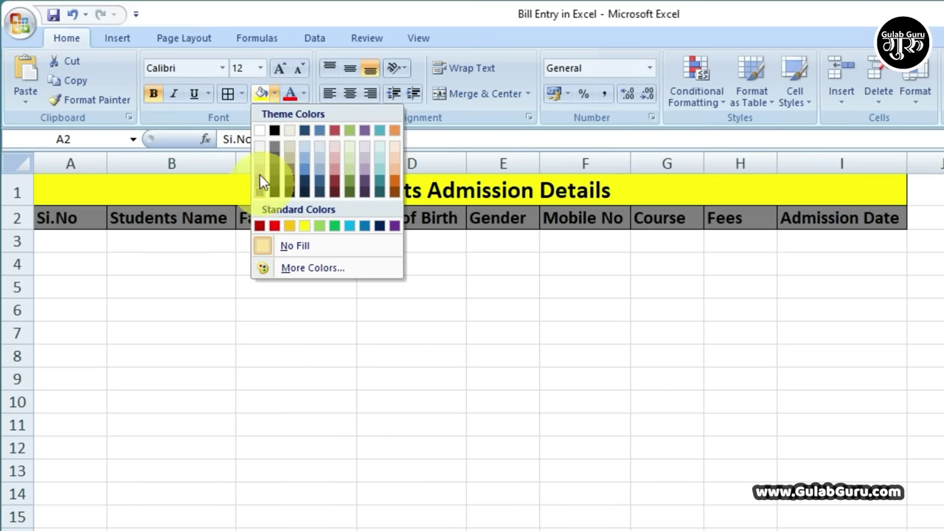
pyautogui.click(259, 164)
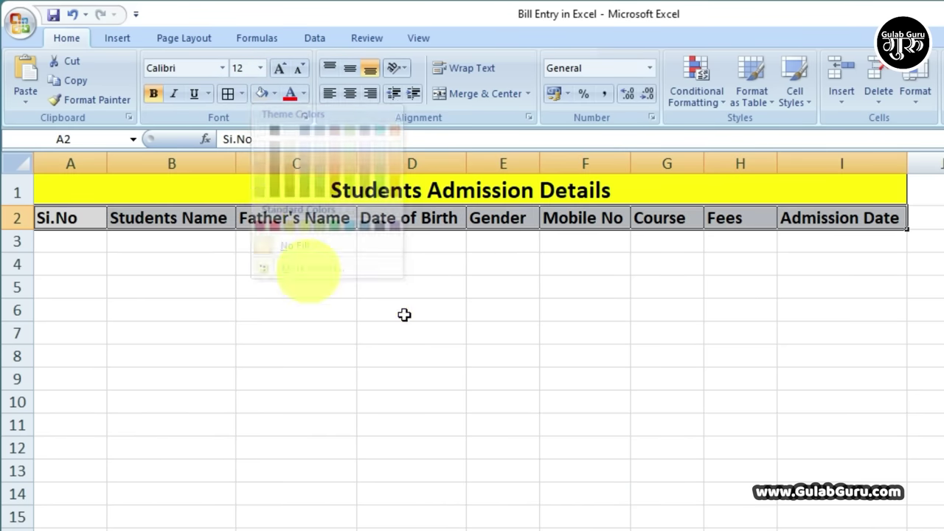
pyautogui.click(475, 288)
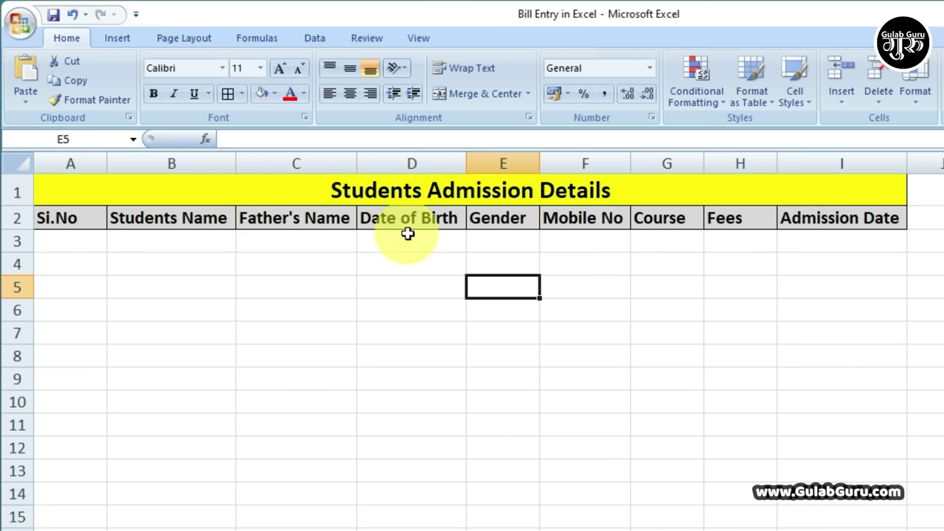
pyautogui.click(158, 243)
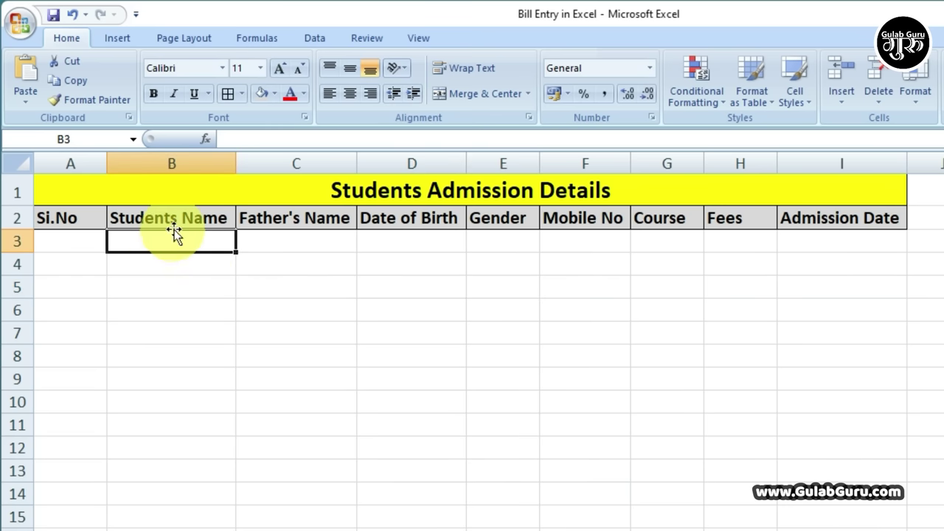
pyautogui.click(298, 244)
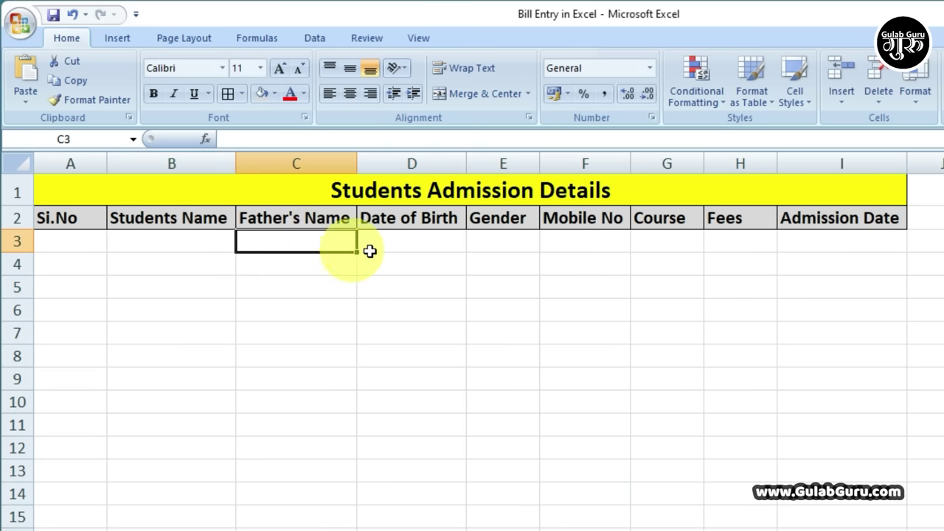
pyautogui.click(405, 245)
pyautogui.click(495, 244)
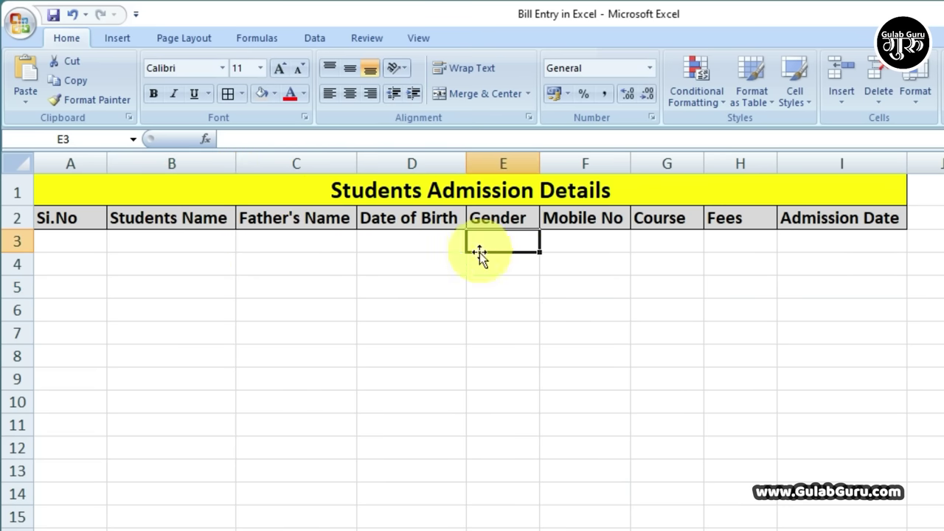
pyautogui.click(594, 243)
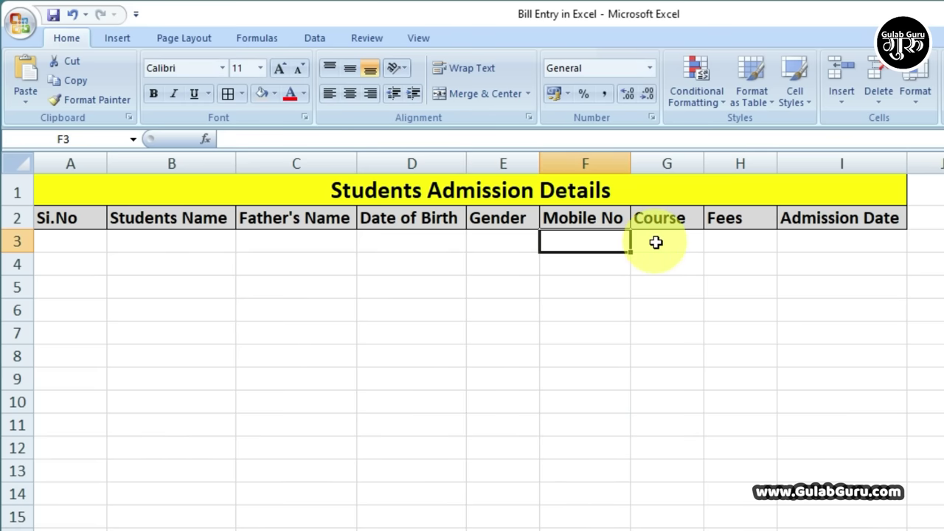
pyautogui.click(662, 242)
pyautogui.click(720, 243)
pyautogui.click(829, 242)
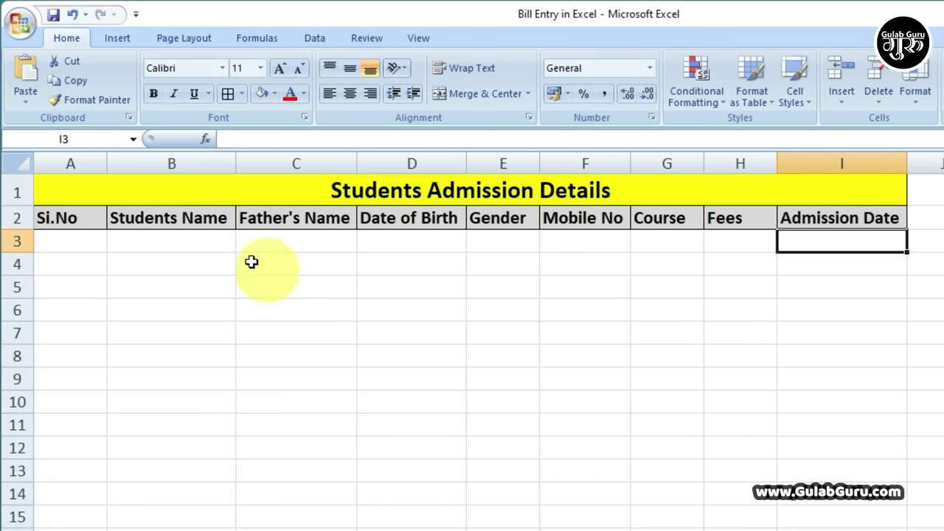
pyautogui.click(144, 243)
pyautogui.click(294, 240)
pyautogui.click(406, 242)
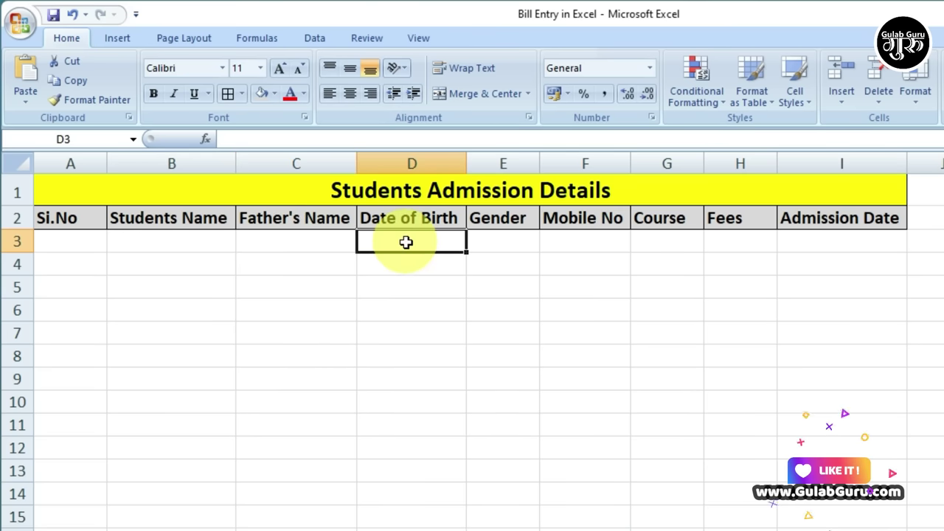
pyautogui.click(306, 261)
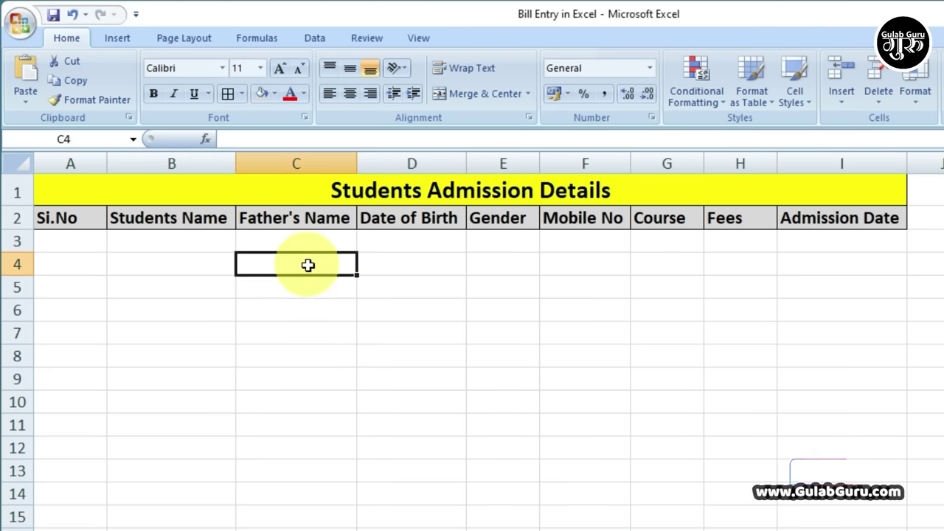
pyautogui.click(413, 267)
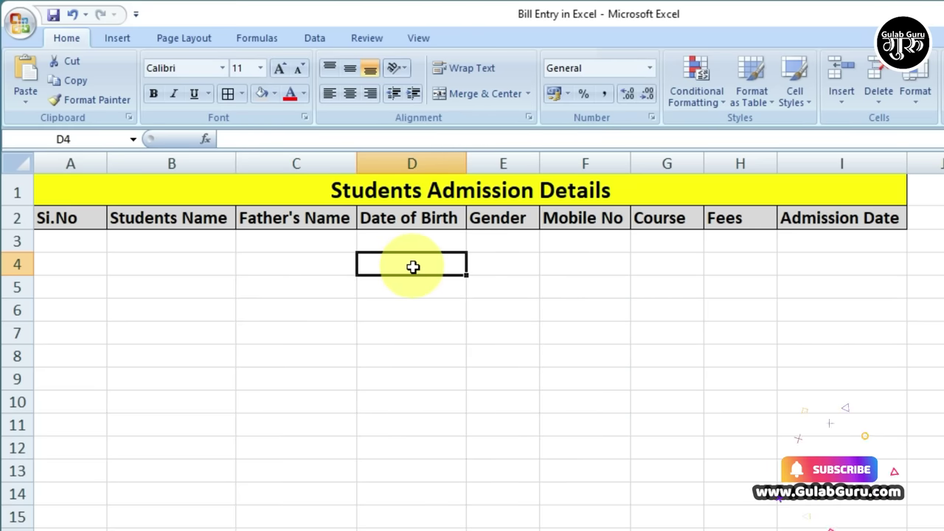
pyautogui.click(499, 267)
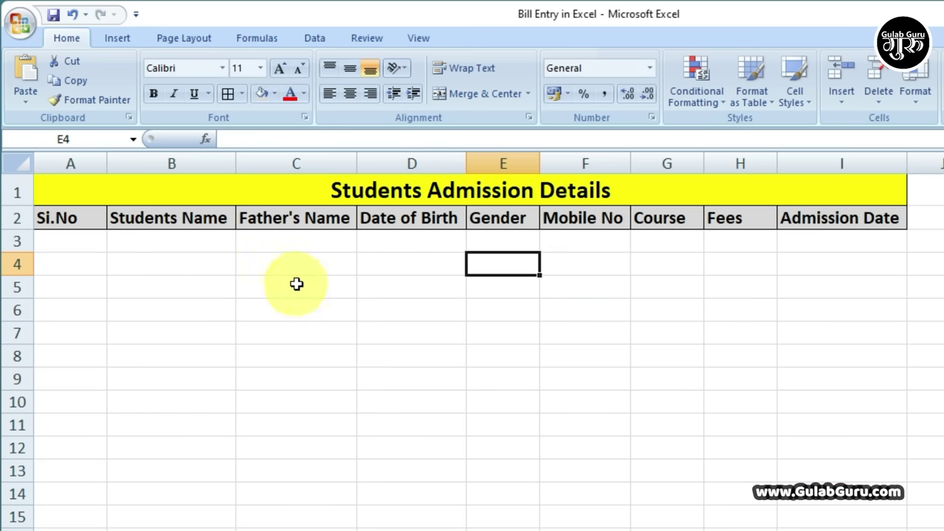
# In Excel Options, go to Customize and list All Commands
pyautogui.click(20, 26)
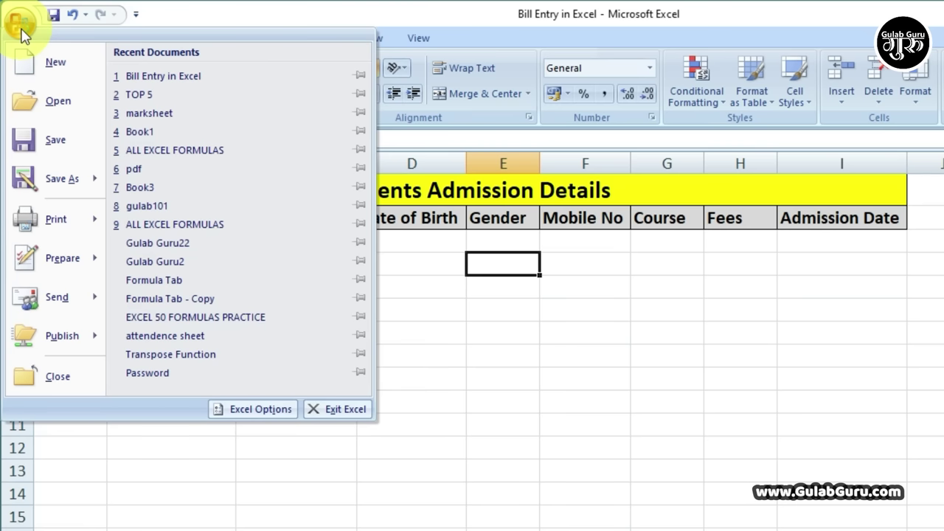
pyautogui.click(270, 416)
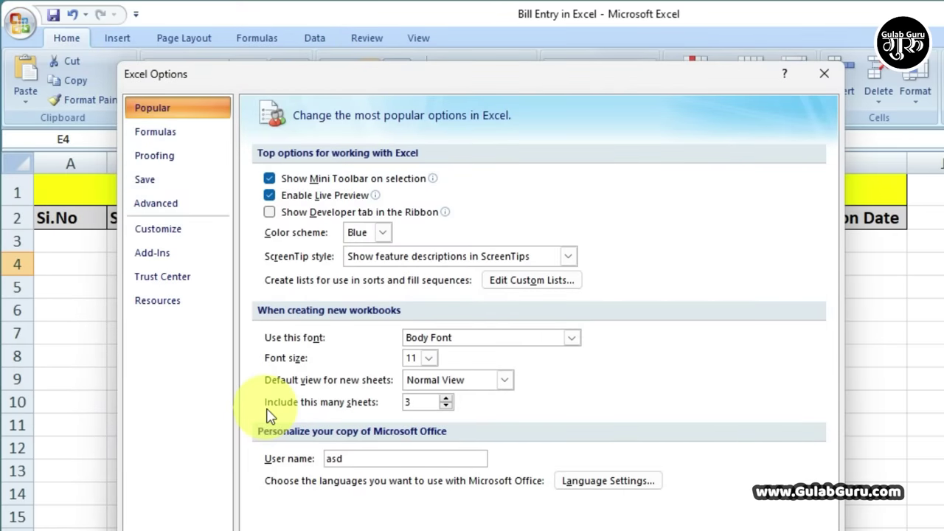
pyautogui.click(166, 233)
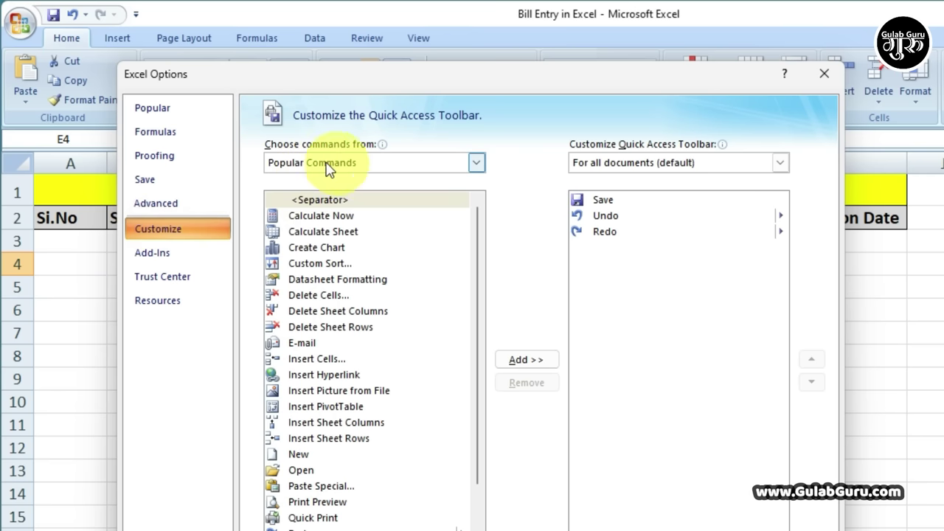
pyautogui.click(475, 163)
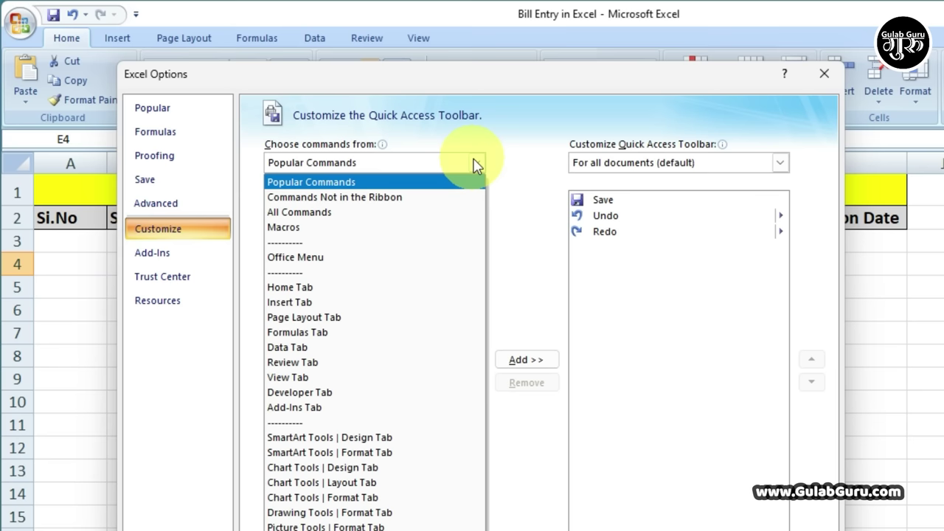
pyautogui.click(317, 213)
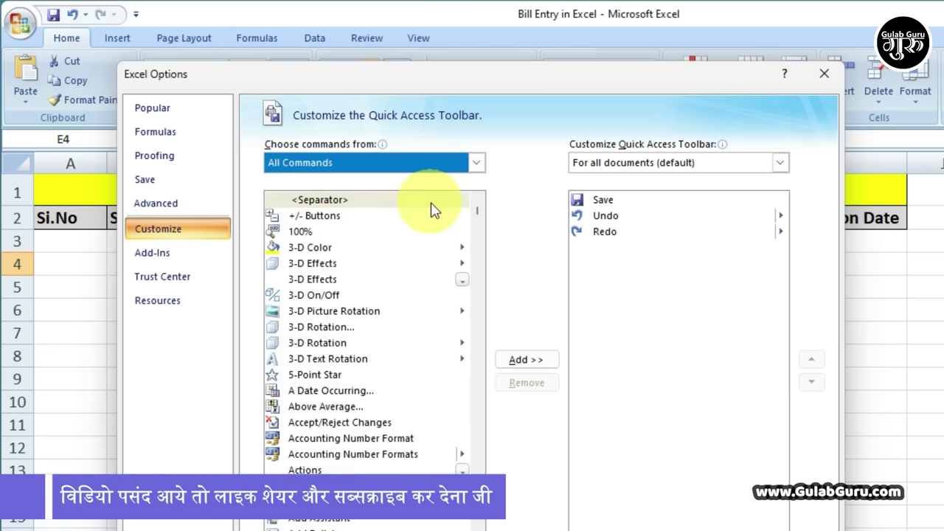
# Add the Form... command to the Quick Access Toolbar and confirm with OK
pyautogui.scroll(-3, 331, 359)
pyautogui.scroll(-1, 312, 342)
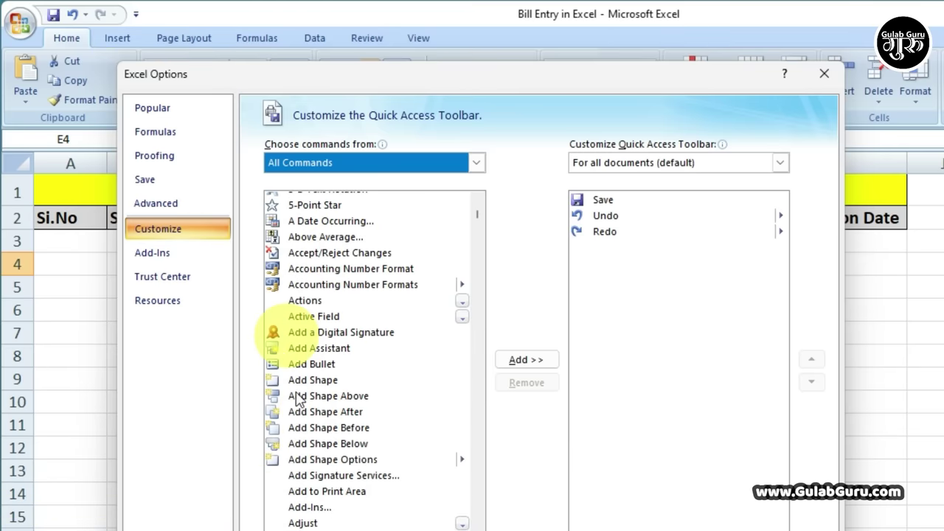
pyautogui.scroll(-5, 287, 451)
pyautogui.scroll(-5, 287, 443)
pyautogui.scroll(-5, 313, 458)
pyautogui.scroll(-5, 313, 457)
pyautogui.scroll(-5, 313, 458)
pyautogui.scroll(-5, 313, 458)
pyautogui.scroll(-5, 313, 457)
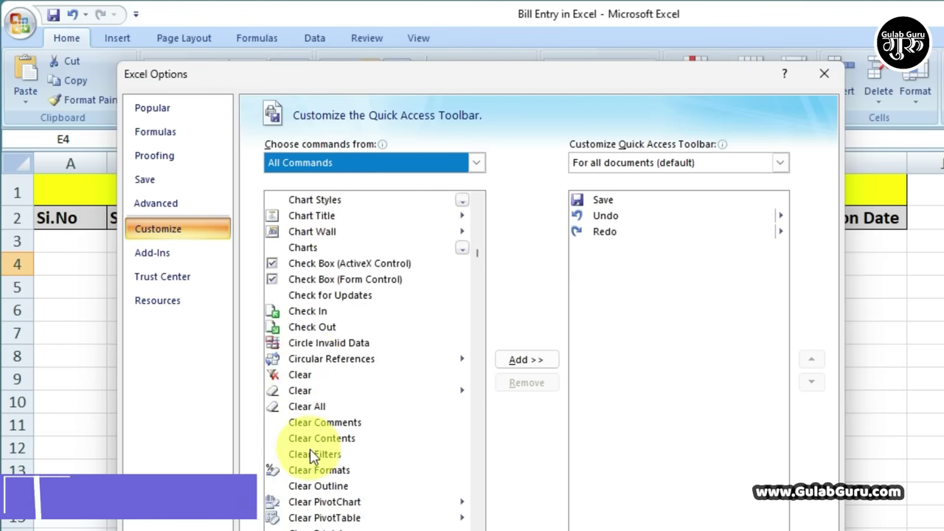
pyautogui.scroll(-5, 313, 458)
pyautogui.scroll(-5, 313, 457)
pyautogui.scroll(-5, 313, 458)
pyautogui.scroll(-5, 313, 458)
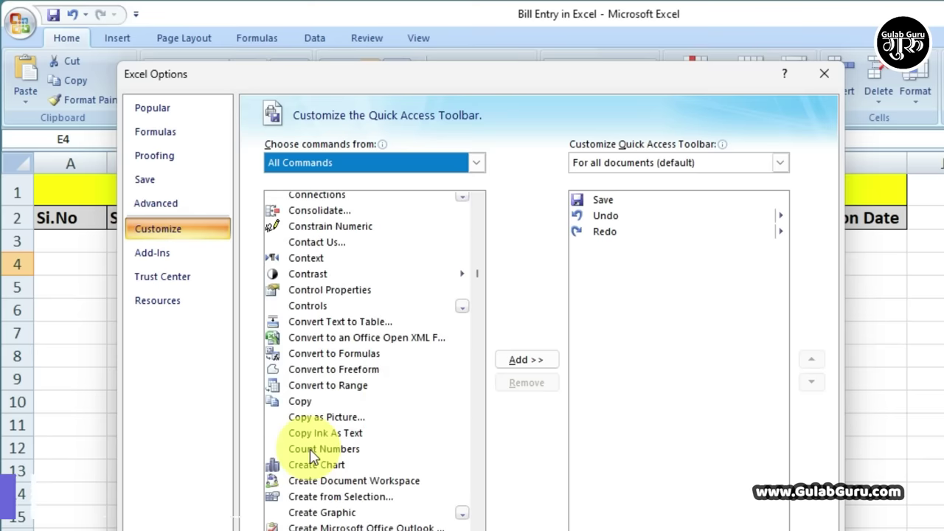
pyautogui.scroll(-5, 313, 457)
pyautogui.scroll(-5, 313, 457)
pyautogui.scroll(-5, 313, 458)
pyautogui.scroll(-5, 313, 457)
pyautogui.scroll(-4, 313, 457)
pyautogui.scroll(-4, 313, 458)
pyautogui.scroll(-4, 313, 457)
pyautogui.scroll(-4, 313, 458)
pyautogui.scroll(-3, 313, 461)
pyautogui.scroll(-5, 313, 461)
pyautogui.scroll(-2, 313, 461)
pyautogui.scroll(-4, 313, 460)
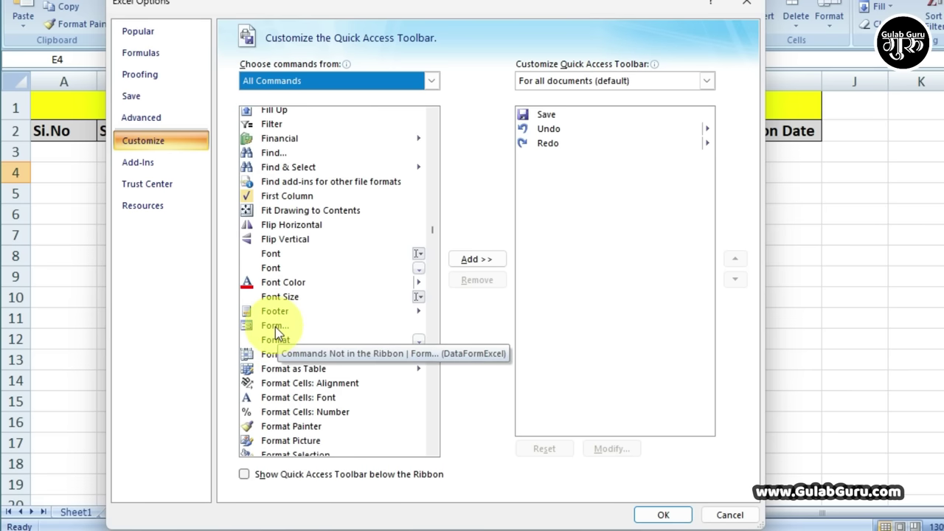
pyautogui.click(275, 327)
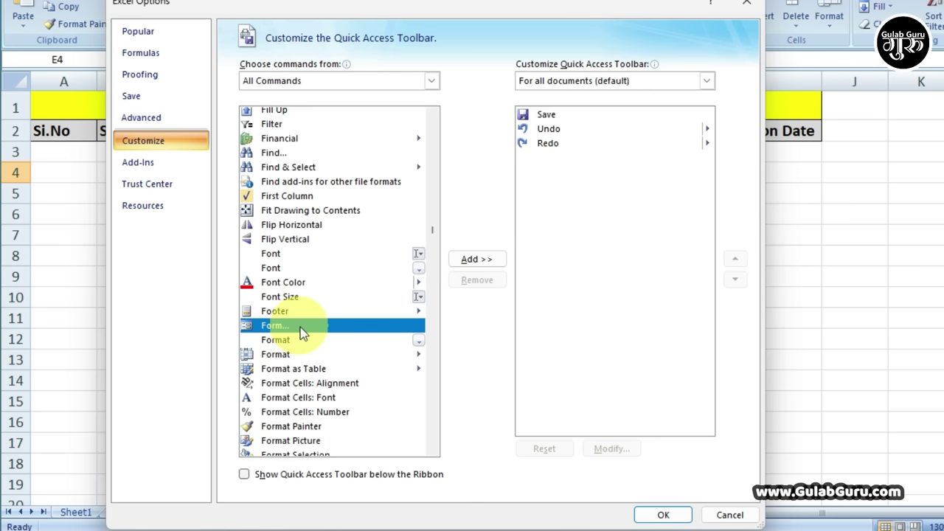
pyautogui.click(476, 260)
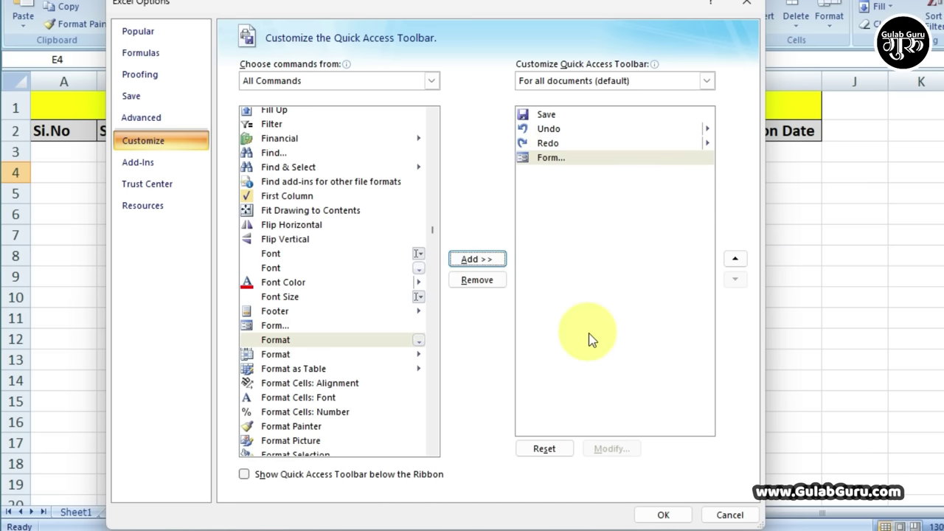
pyautogui.click(664, 516)
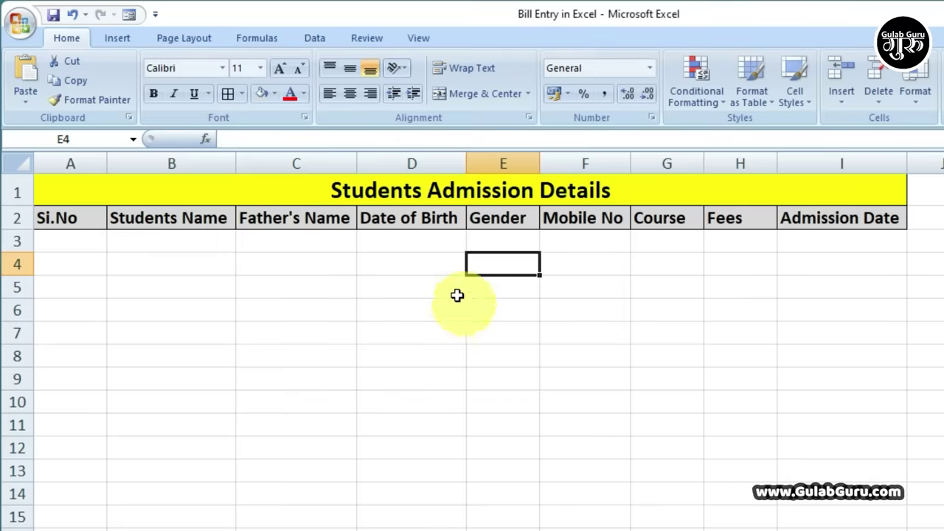
# Select header row A2:I2 and open the data form, accepting row 2 as field labels
pyautogui.click(422, 264)
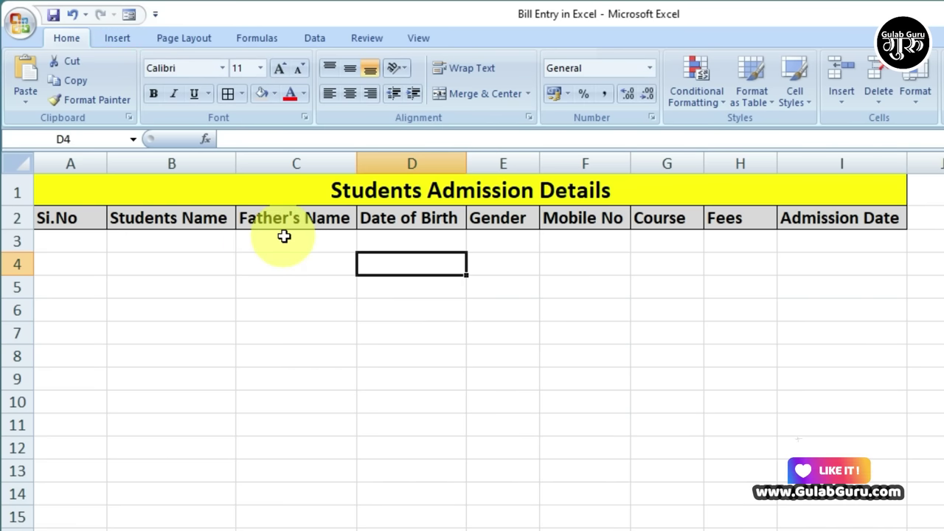
pyautogui.moveTo(53, 219); pyautogui.dragTo(816, 222)
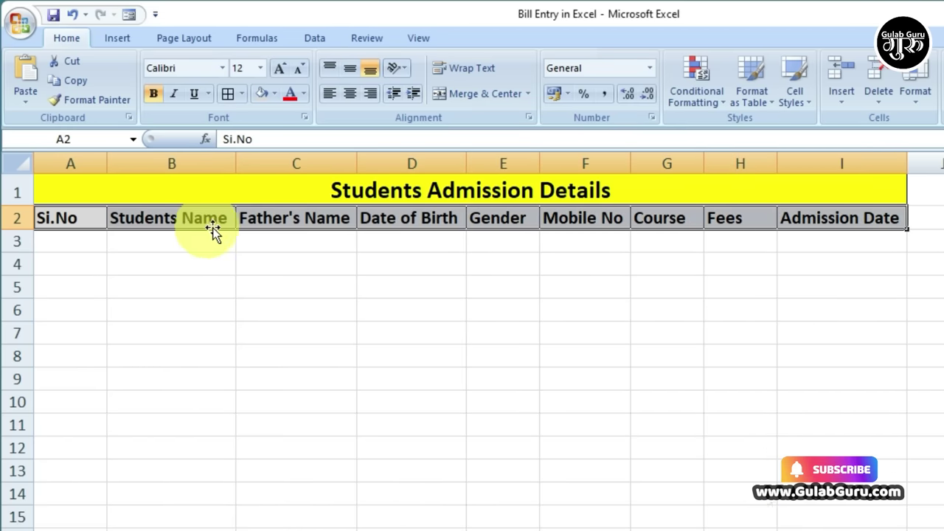
pyautogui.click(129, 15)
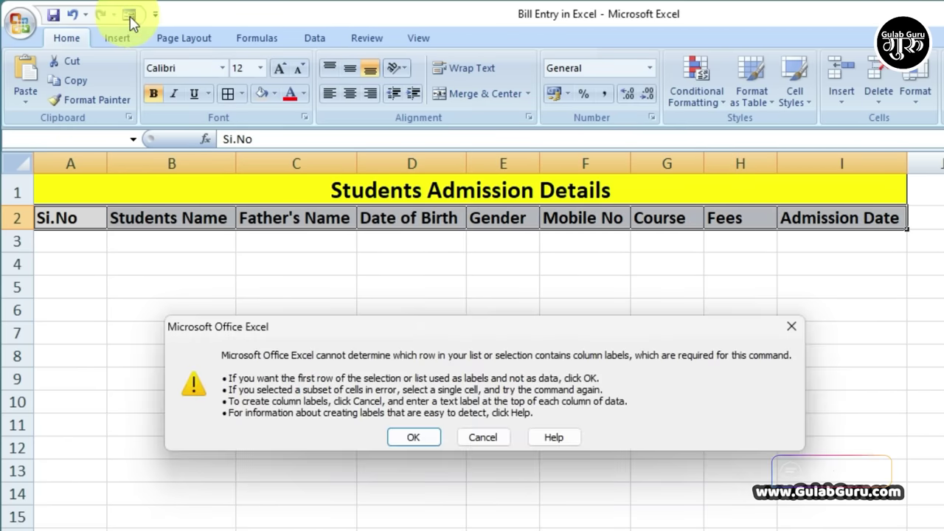
pyautogui.moveTo(481, 329); pyautogui.dragTo(543, 236)
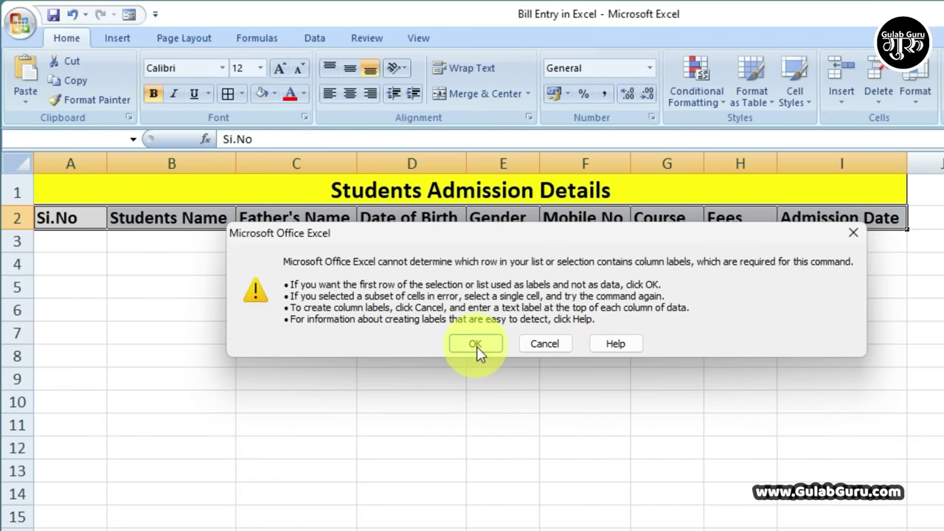
pyautogui.click(476, 345)
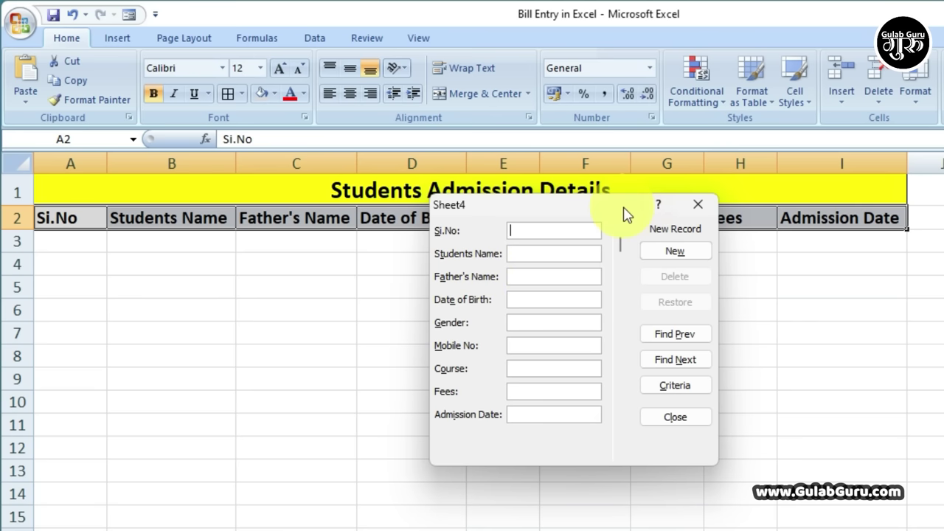
pyautogui.moveTo(628, 211); pyautogui.dragTo(503, 266)
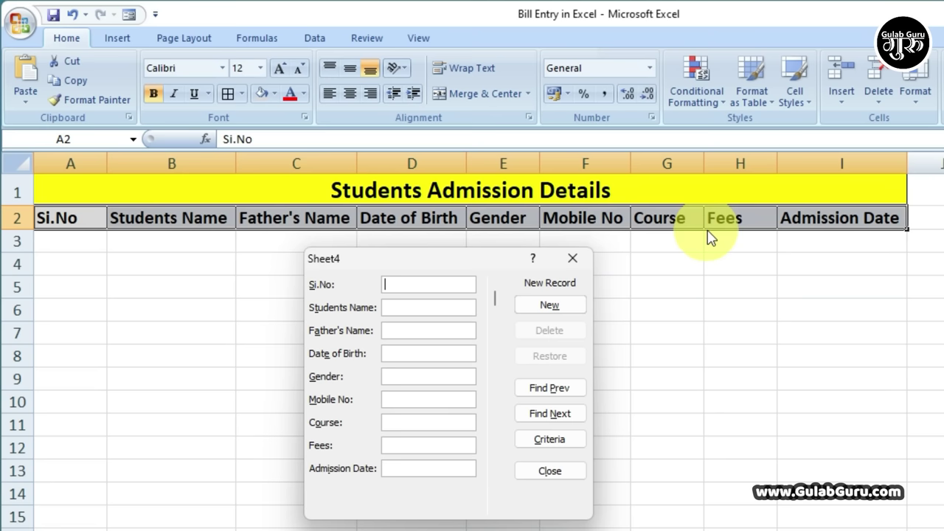
pyautogui.moveTo(443, 258); pyautogui.dragTo(536, 214)
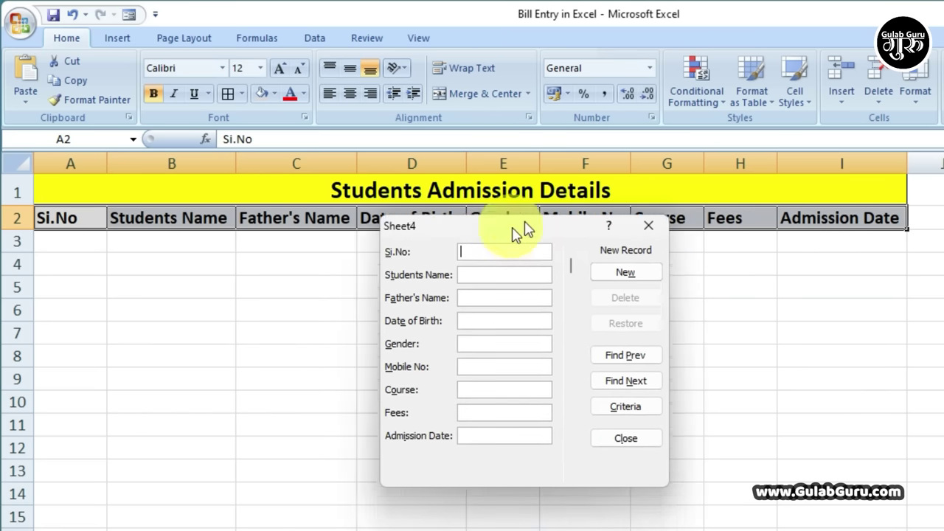
# Close the form and fill Si.No down from A3 with a 1, 2, 3… series
pyautogui.click(666, 213)
pyautogui.click(68, 243)
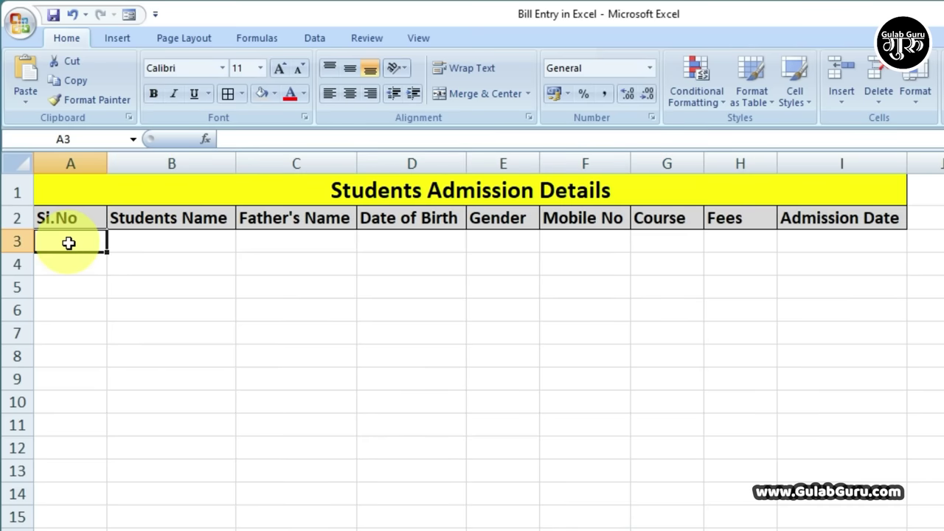
pyautogui.write('1')
pyautogui.press('Return')
pyautogui.write('2')
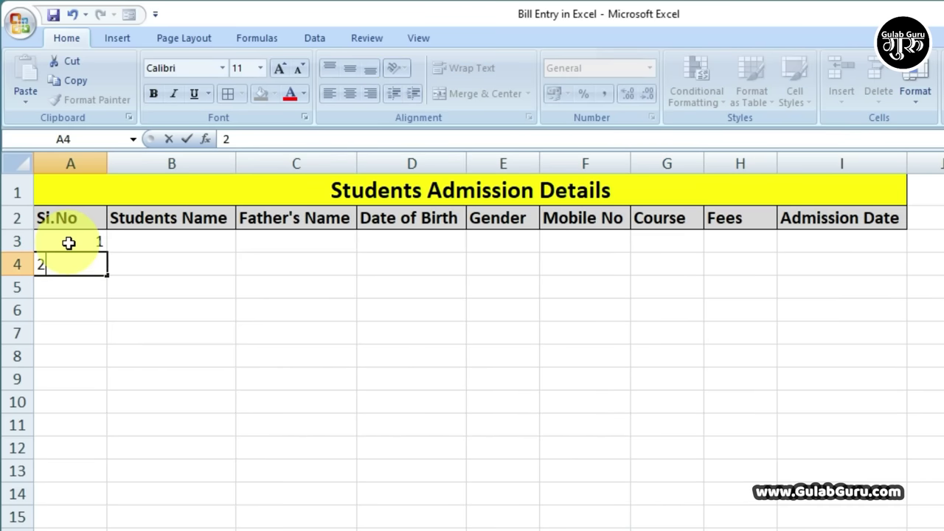
pyautogui.click(69, 242)
pyautogui.click(80, 251)
pyautogui.moveTo(79, 248)
pyautogui.mouseDown()
pyautogui.moveTo(95, 274)
pyautogui.moveTo(111, 516)
pyautogui.mouseUp()
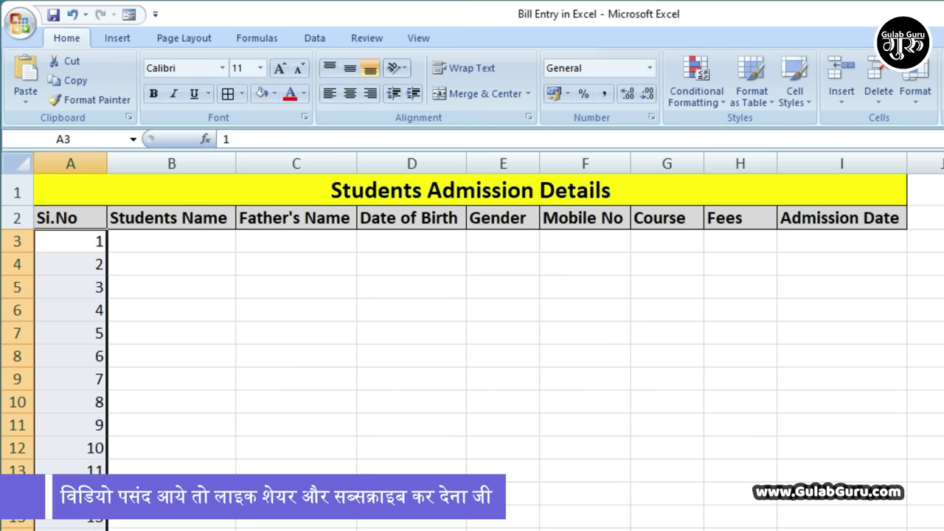
pyautogui.click(173, 270)
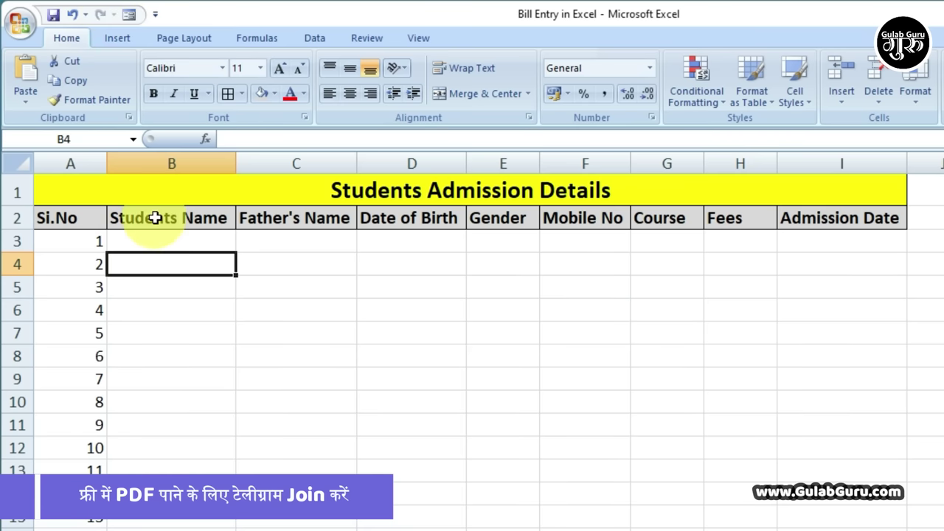
# Open the Sheet4 data form on the B2:I2 headings, accept the labels, then close it
pyautogui.moveTo(155, 217); pyautogui.dragTo(841, 217)
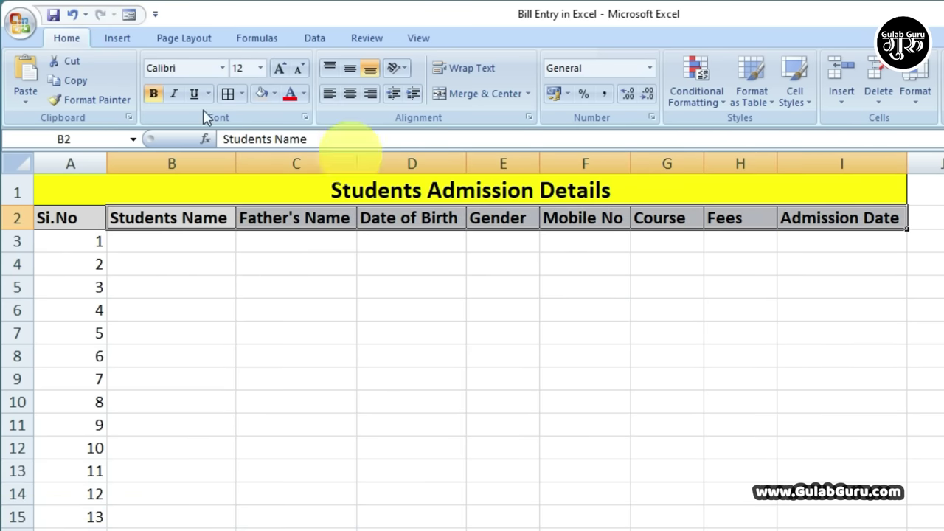
pyautogui.click(129, 14)
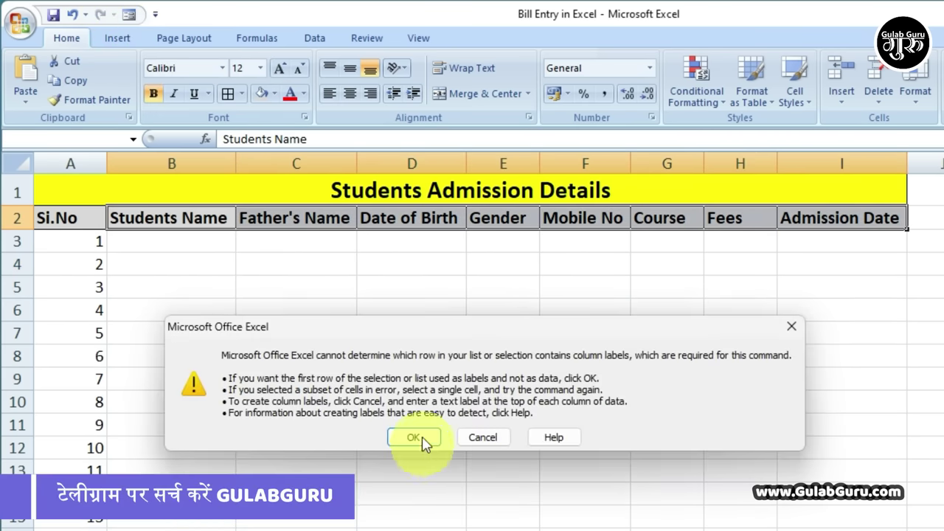
pyautogui.click(422, 439)
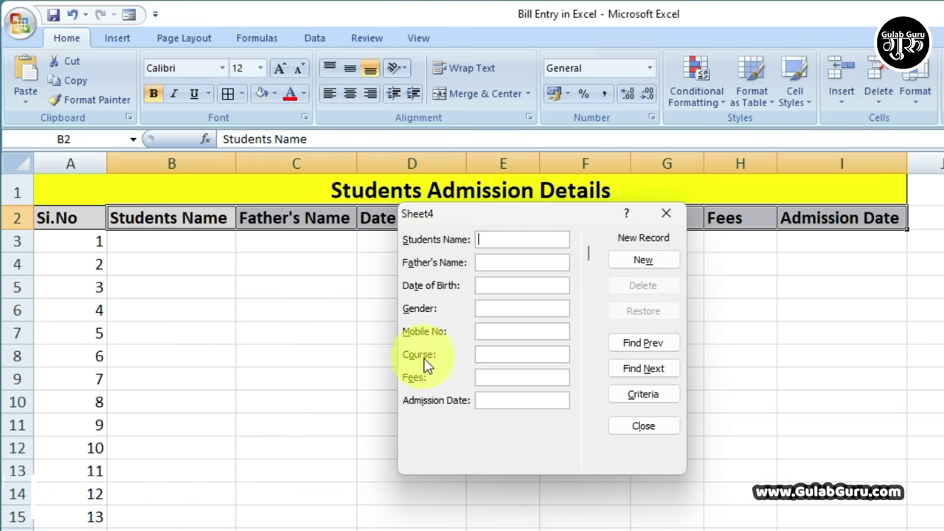
pyautogui.click(666, 213)
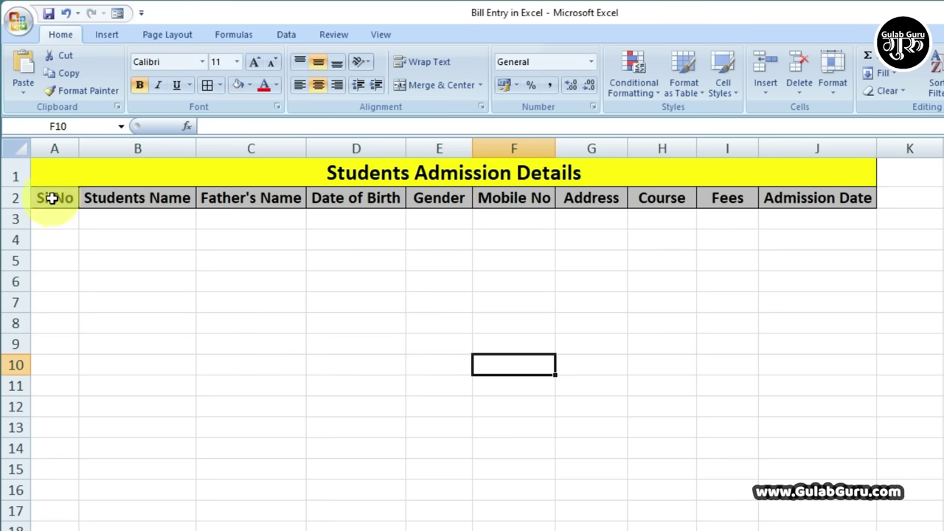
# Select the header and first data row, then open the data form accepting the labels
pyautogui.moveTo(45, 198)
pyautogui.mouseDown()
pyautogui.moveTo(760, 209)
pyautogui.moveTo(841, 197)
pyautogui.mouseUp()
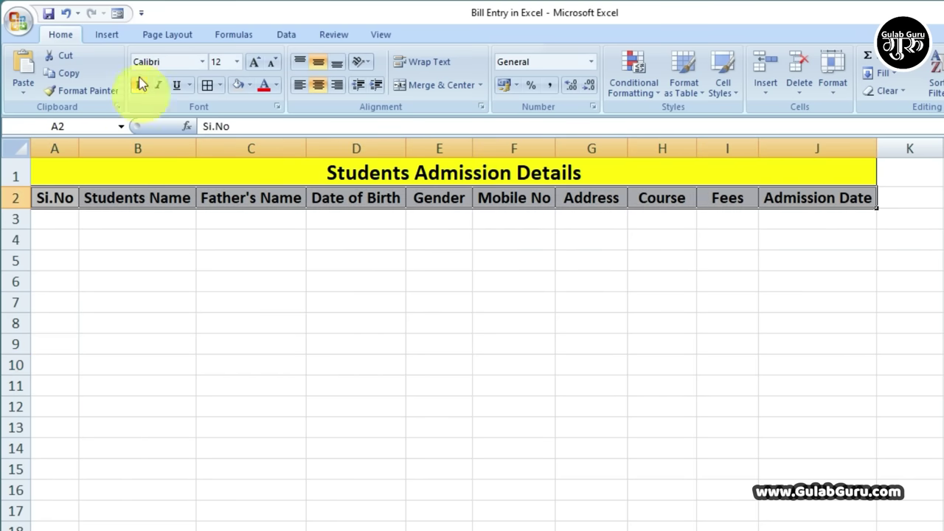
pyautogui.click(117, 14)
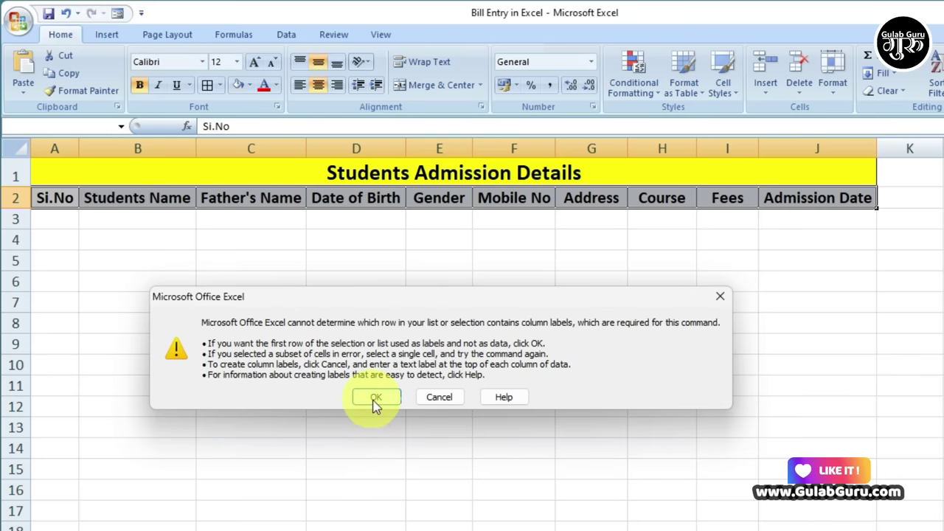
pyautogui.click(376, 399)
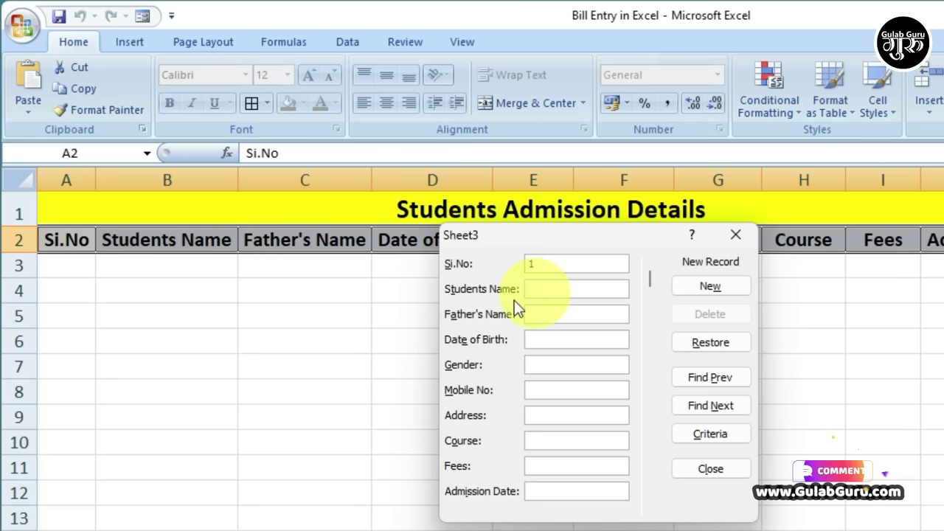
pyautogui.write('1')
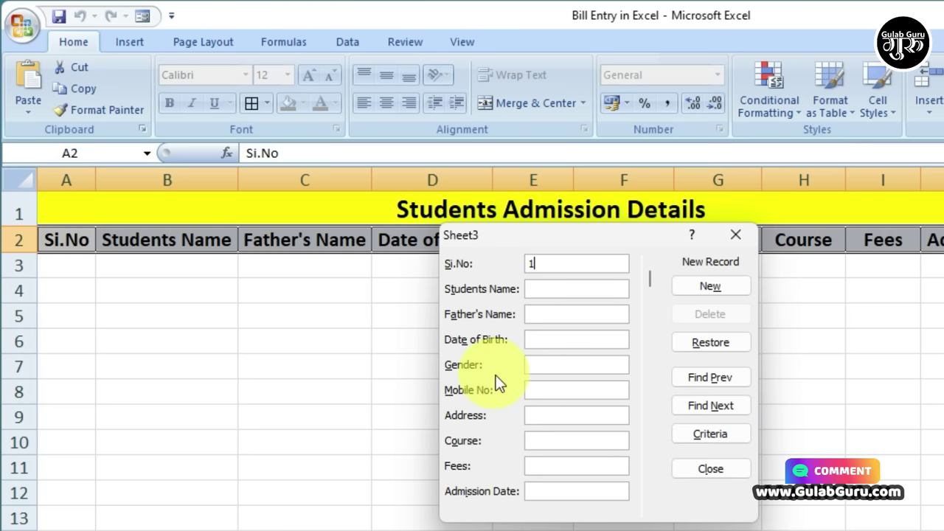
# Enter the first student's name, father's name, date of birth and address in the data form
pyautogui.press('Tab')
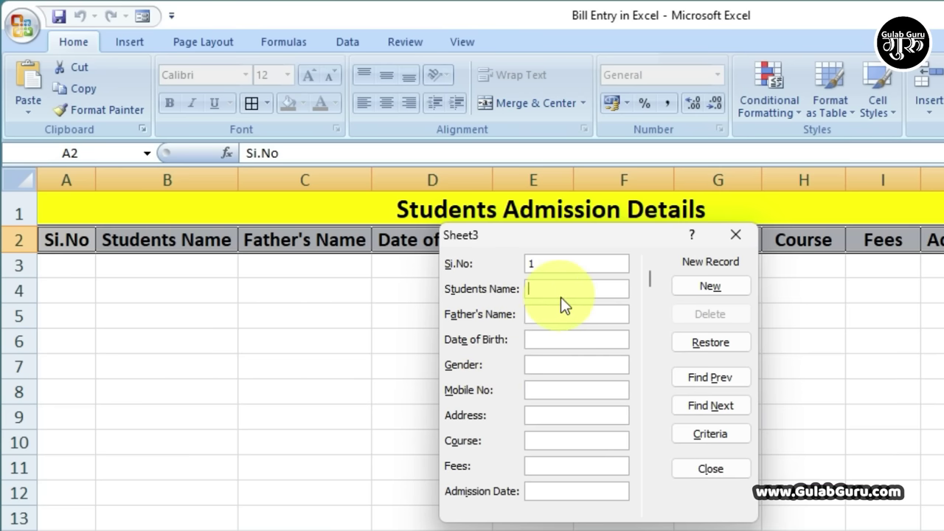
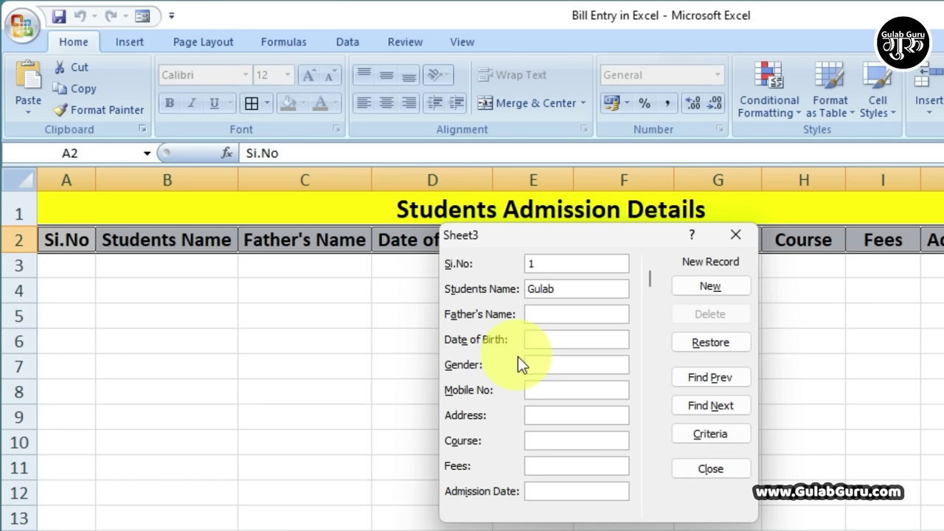
pyautogui.press('Tab')
pyautogui.press('Tab')
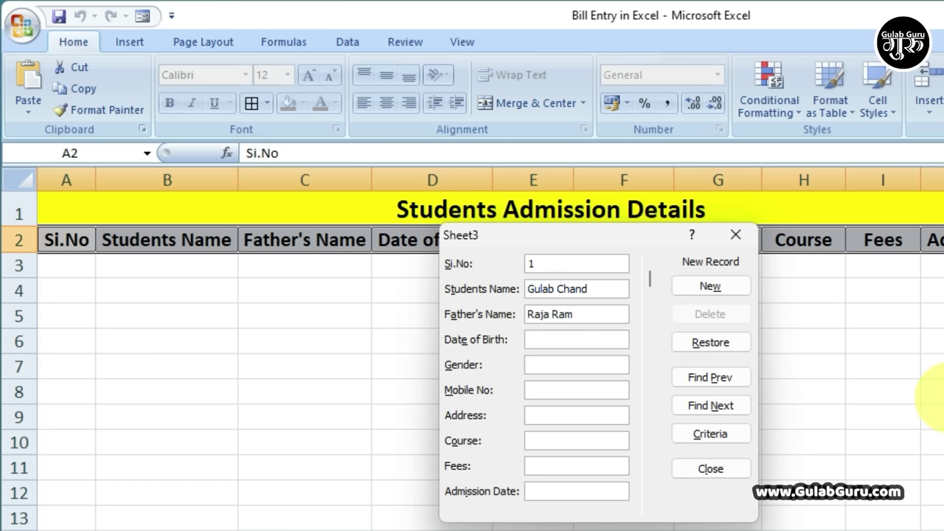
pyautogui.write('04-0')
pyautogui.write('Male')
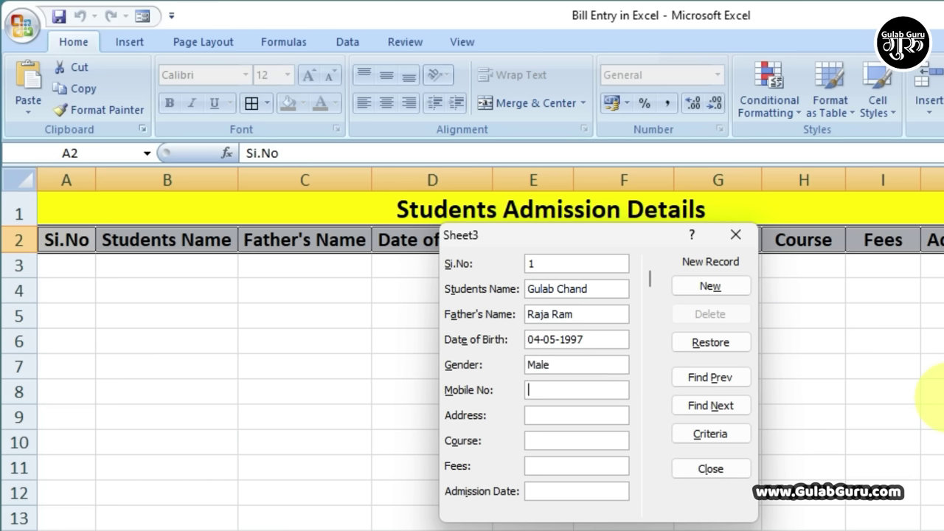
pyautogui.write('99999999999')
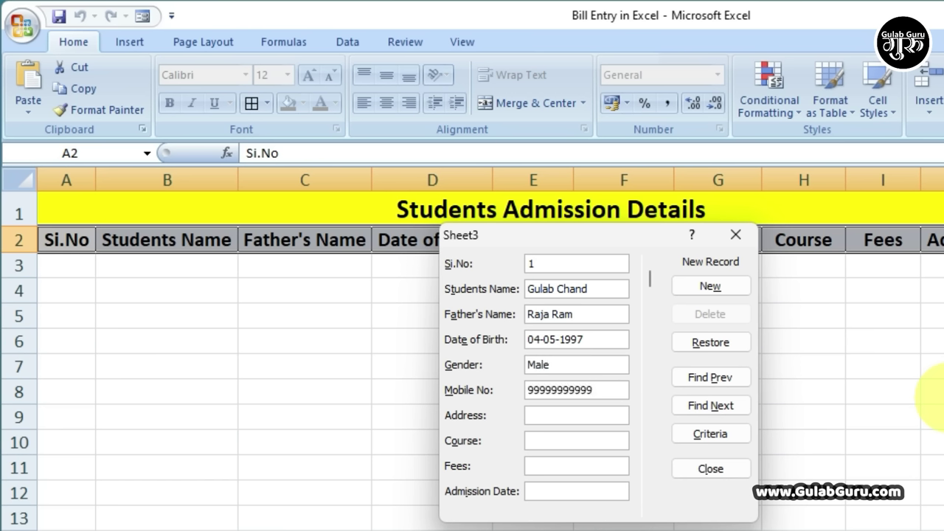
pyautogui.press('Tab')
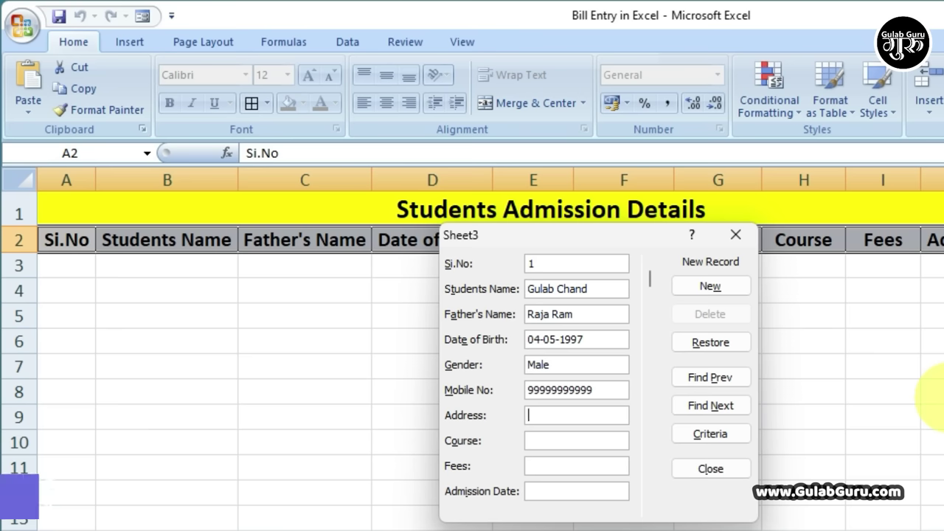
pyautogui.write('Bansi Road Azamgarh')
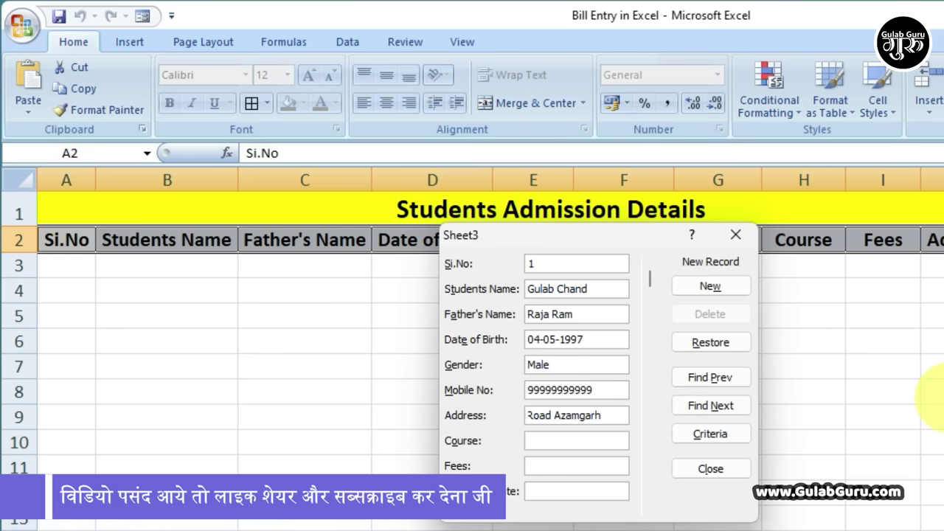
# Add course ADCA, fees 5000 and admission date 01-05-2023, and commit the record to row 3
pyautogui.press('Tab')
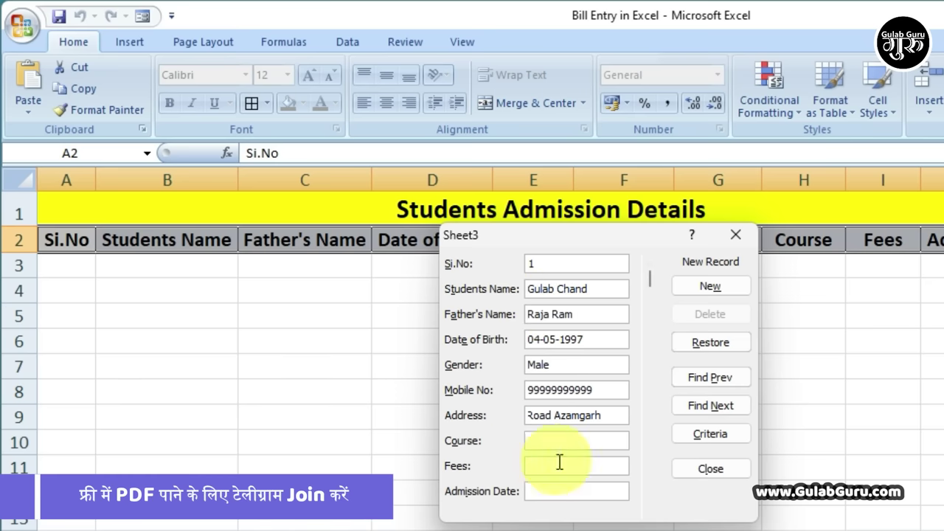
pyautogui.write('CA')
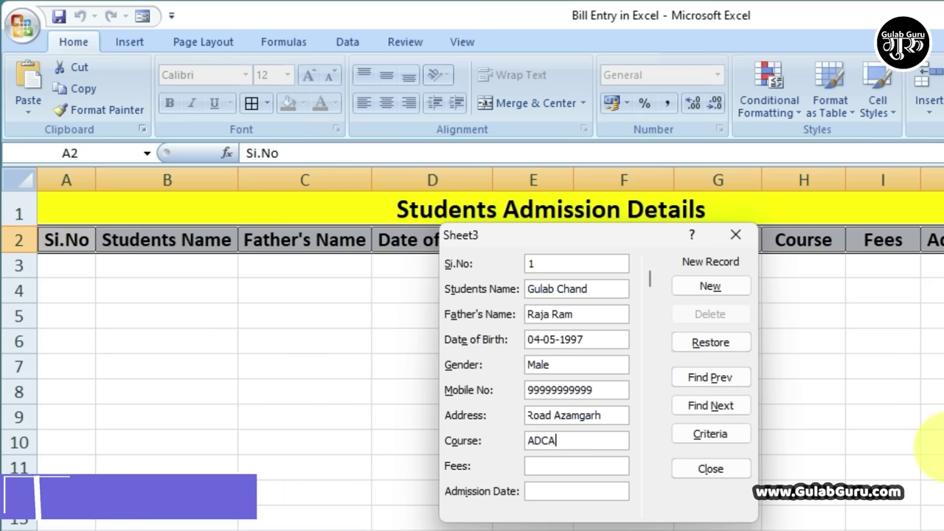
pyautogui.press('Tab')
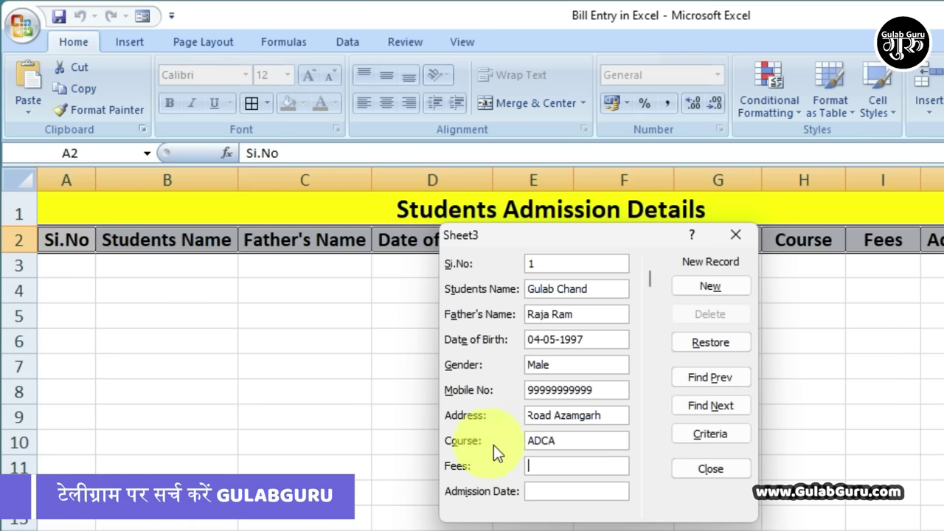
pyautogui.write('5000')
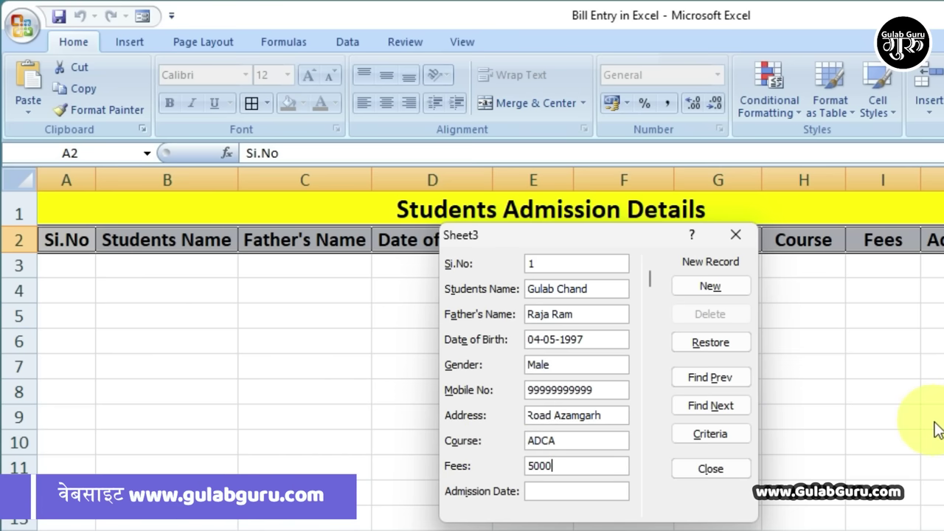
pyautogui.press('Tab')
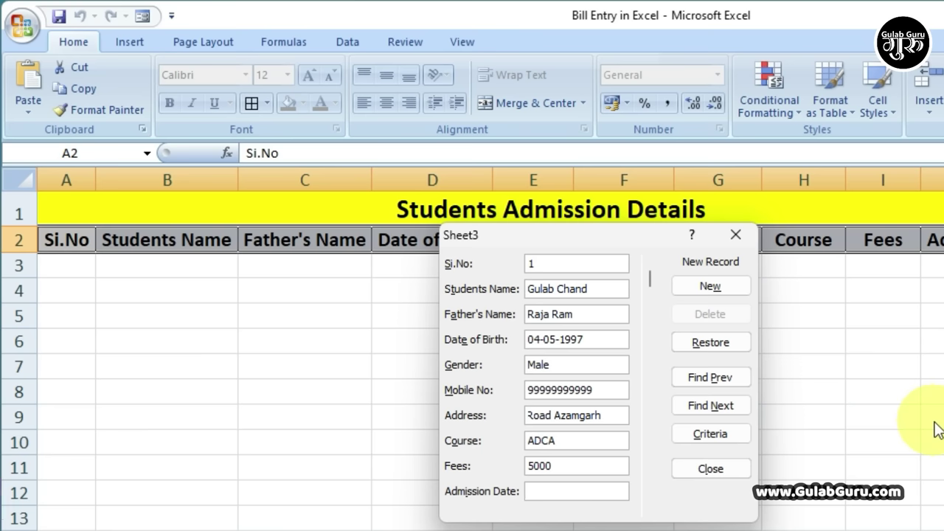
pyautogui.write('01-05-2023')
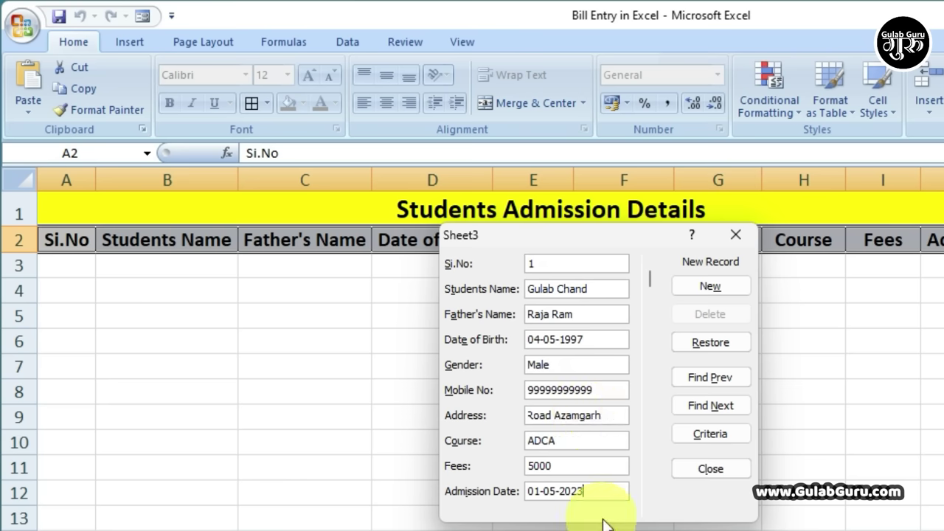
pyautogui.click(709, 287)
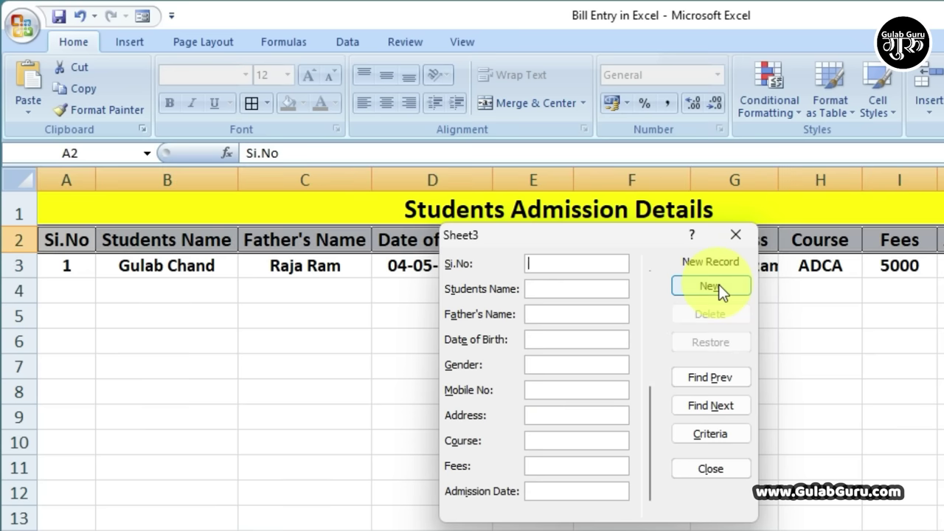
# Close the data form and autofit the Address column so the full address shows
pyautogui.moveTo(612, 230); pyautogui.dragTo(726, 297)
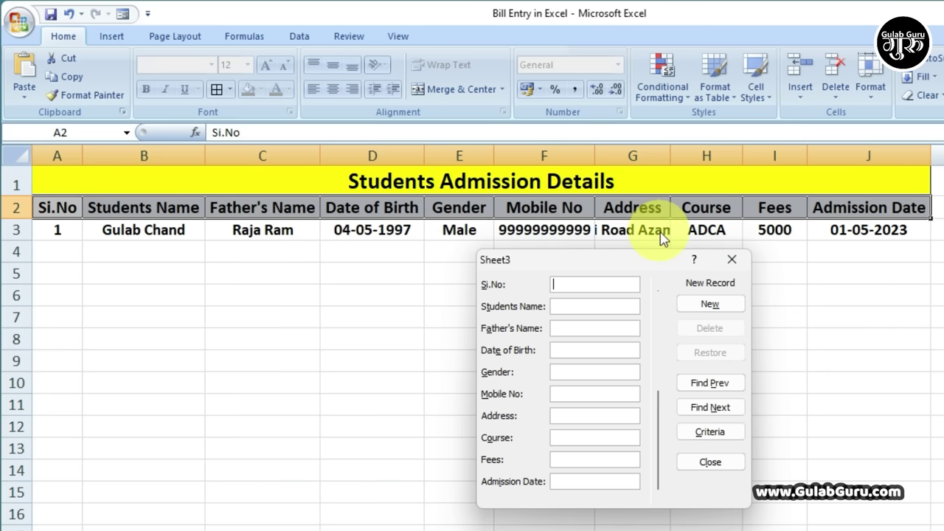
pyautogui.click(733, 261)
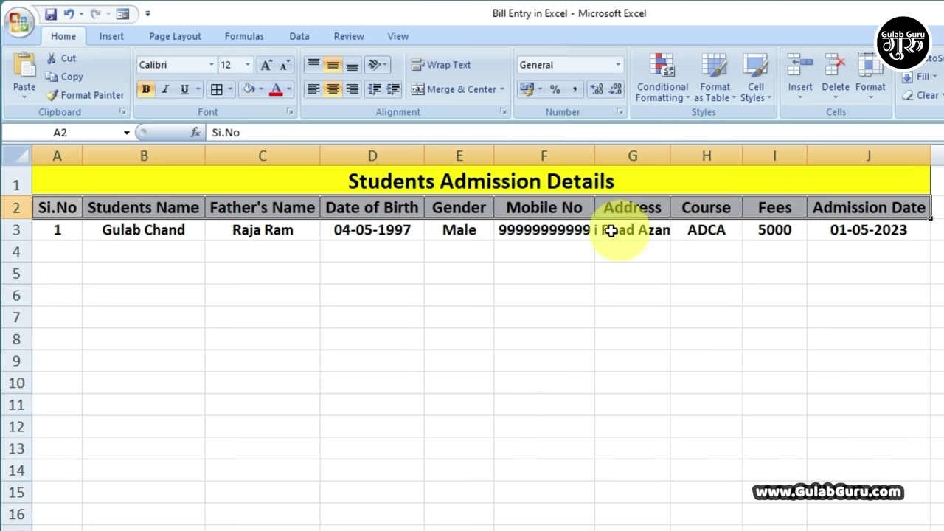
pyautogui.doubleClick(671, 155)
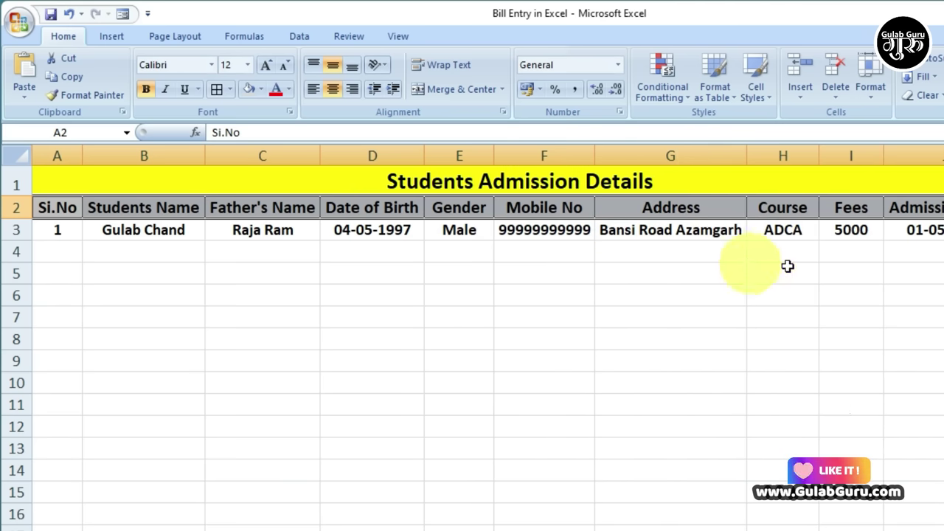
# Select the table's header row and reopen the data form on the first record
pyautogui.click(274, 266)
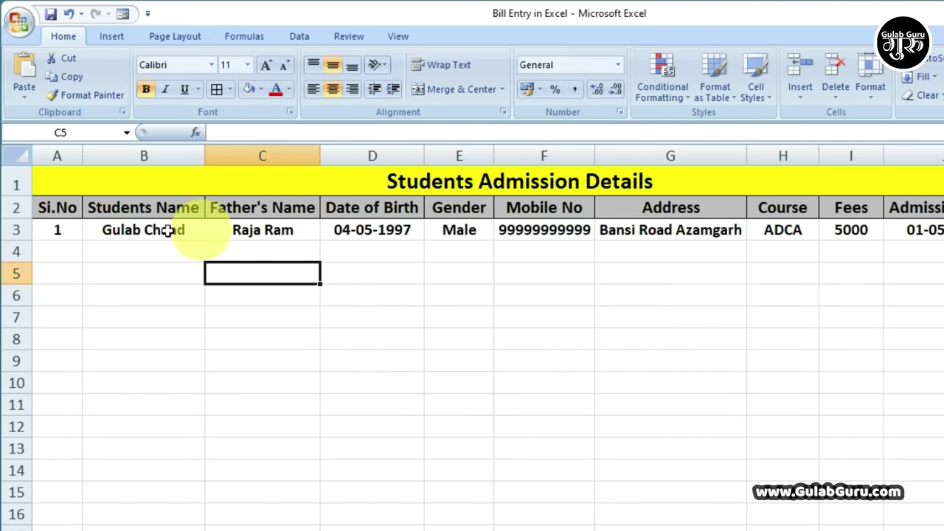
pyautogui.press('Down')
pyautogui.press('Down')
pyautogui.press('Right')
pyautogui.press('Right')
pyautogui.press('Right')
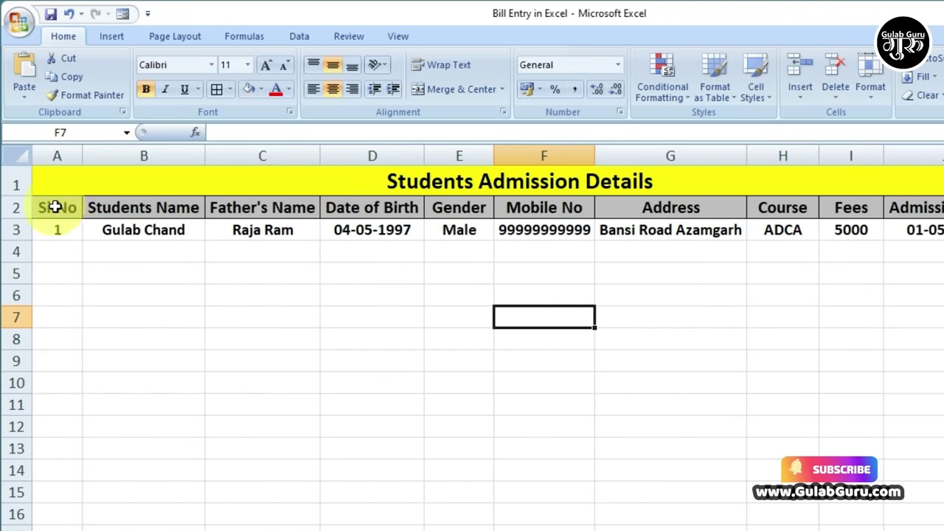
pyautogui.moveTo(57, 207); pyautogui.dragTo(919, 208)
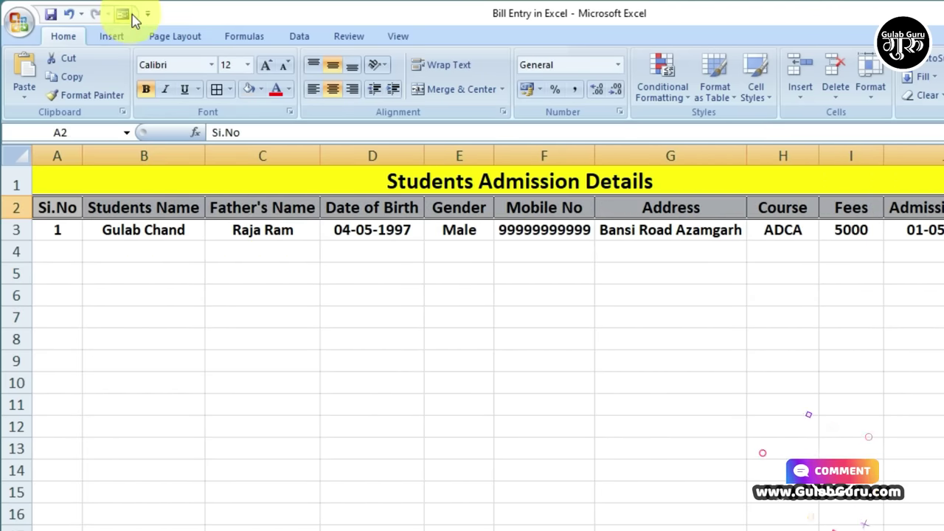
pyautogui.click(123, 13)
pyautogui.click(594, 284)
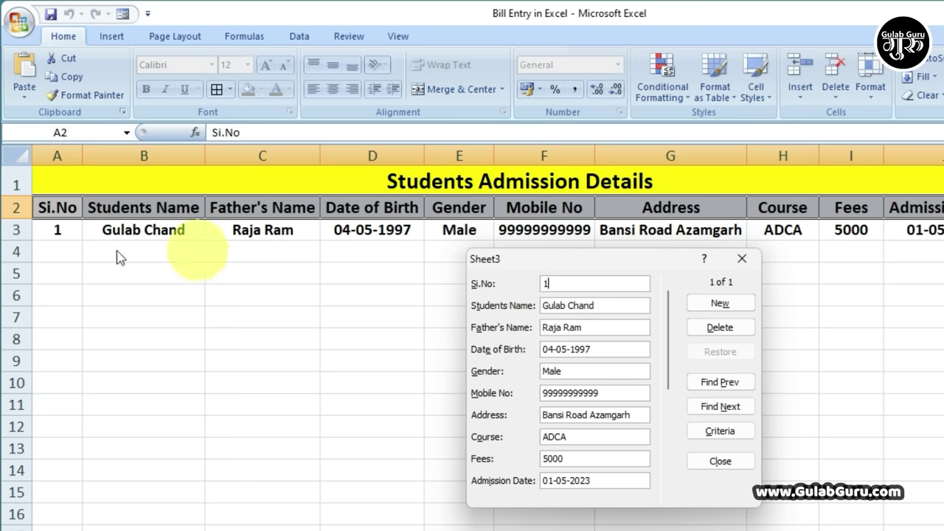
# Add student 2 (born 12-01-1998, admitted 01-05-2023) as a new record in row 4
pyautogui.click(720, 303)
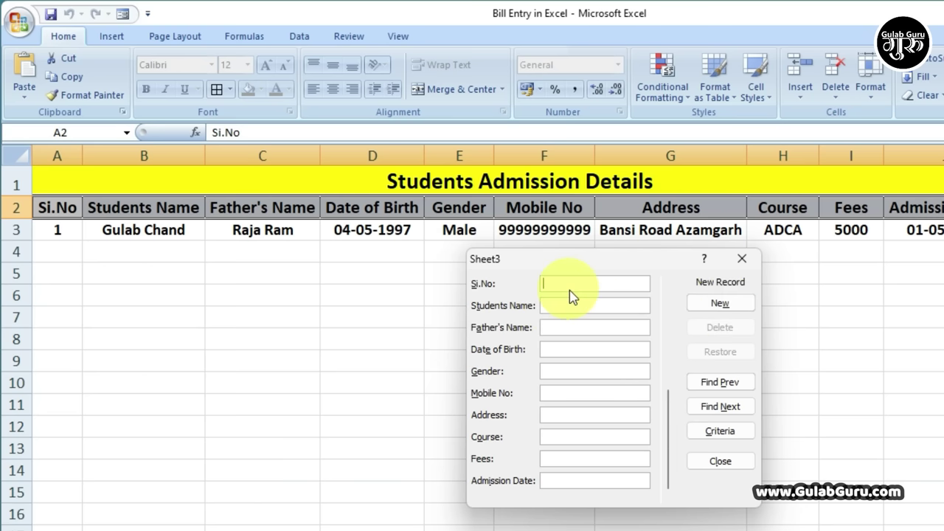
pyautogui.write('2')
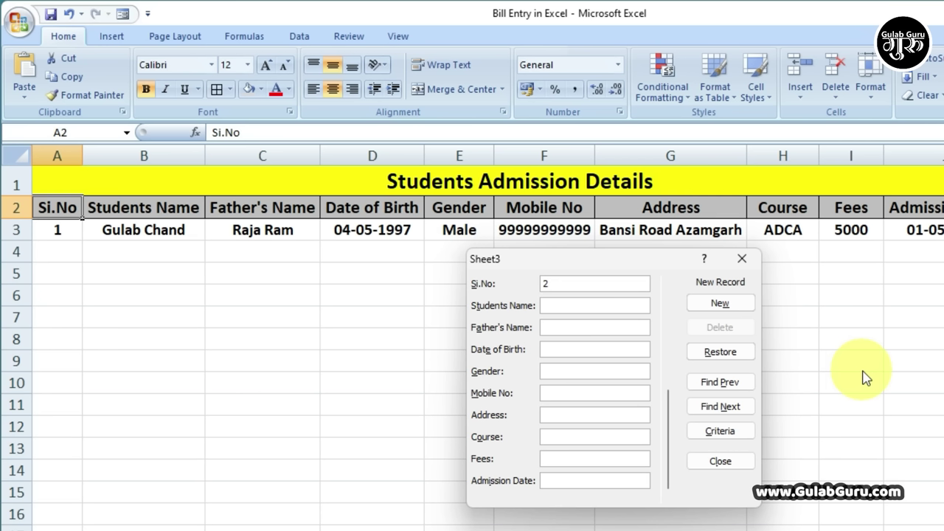
pyautogui.press('BackSpace')
pyautogui.press('BackSpace')
pyautogui.write('Sohan')
pyautogui.press('Tab')
pyautogui.write('12-01-1998')
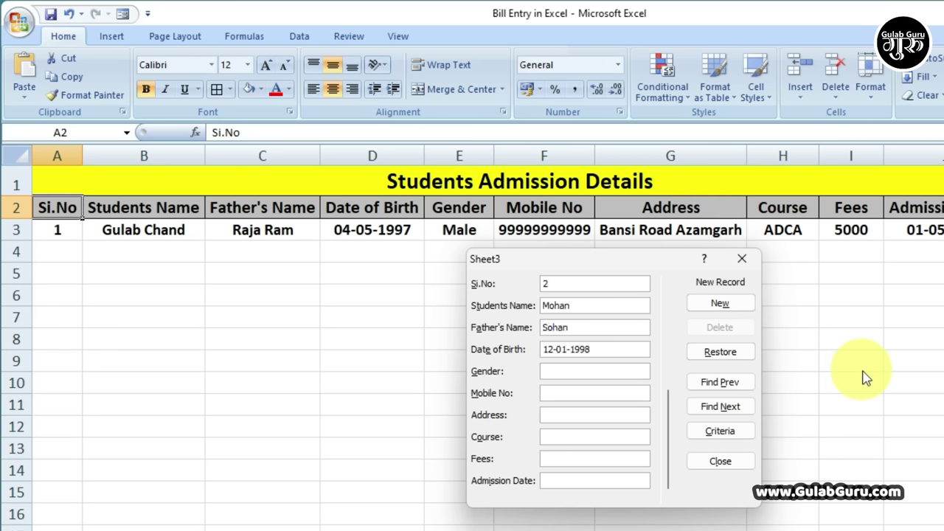
pyautogui.write('e')
pyautogui.press('Tab')
pyautogui.write('888888888888')
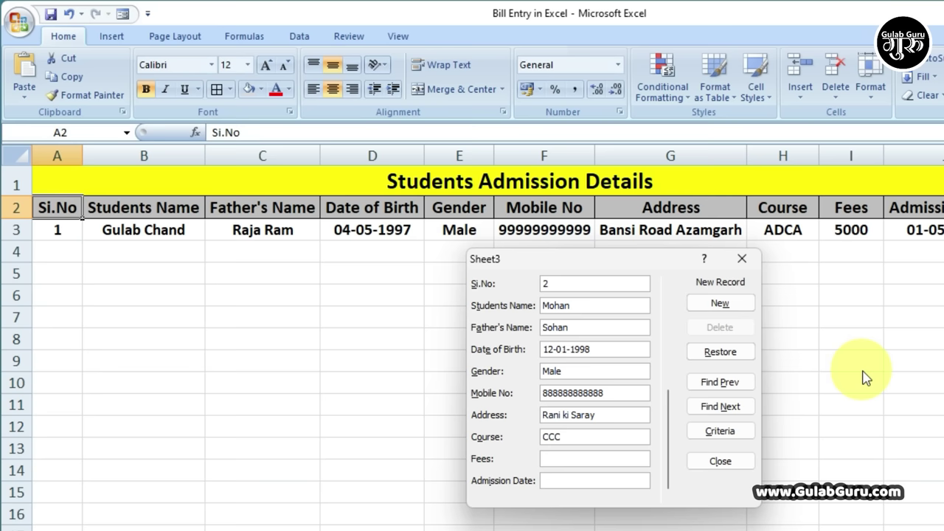
pyautogui.press('Tab')
pyautogui.write('01')
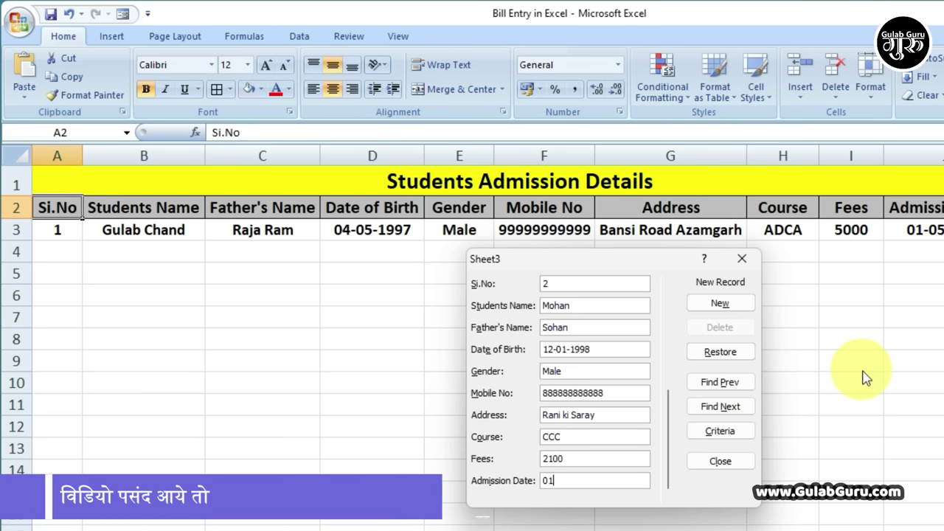
pyautogui.write('-05-2023')
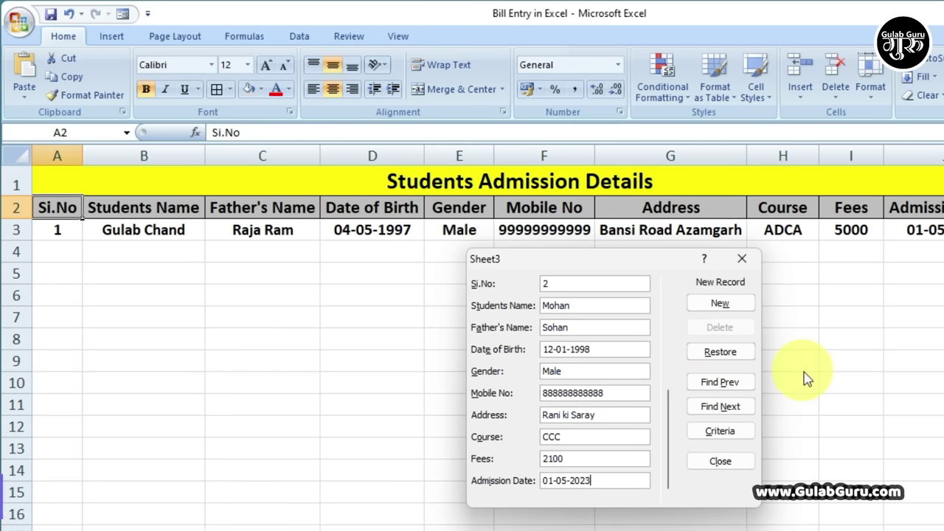
pyautogui.press('Return')
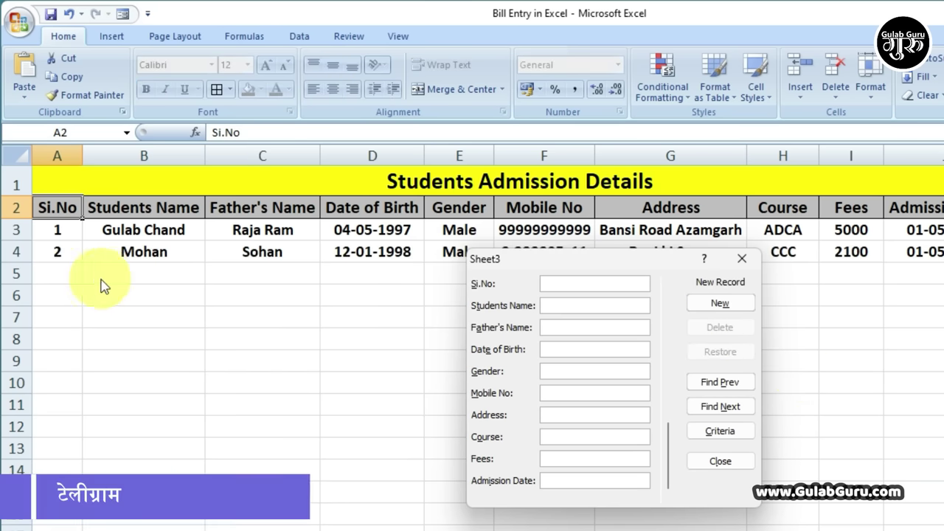
# Enter student 3's details (female, DCA course, 3000 fees) and save them as row 5
pyautogui.moveTo(649, 264)
pyautogui.mouseDown()
pyautogui.moveTo(819, 303)
pyautogui.moveTo(685, 290)
pyautogui.mouseUp()
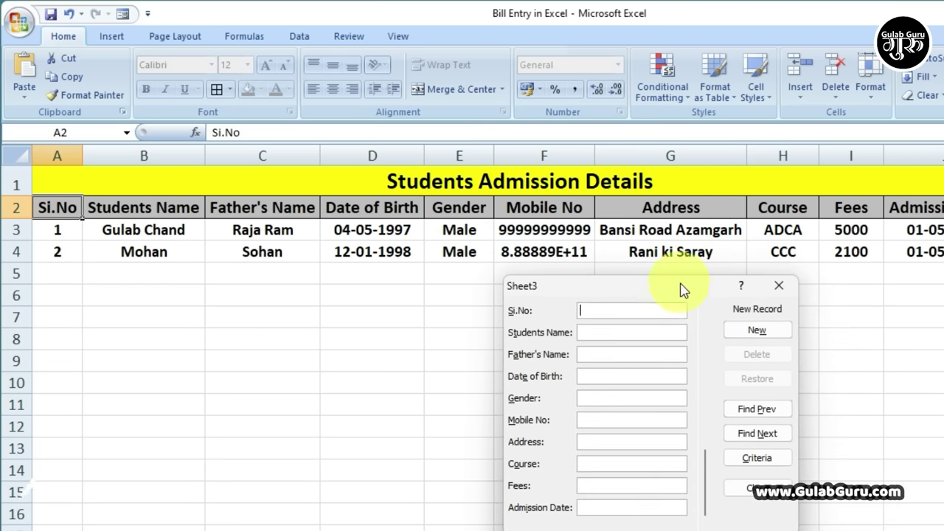
pyautogui.moveTo(615, 291)
pyautogui.mouseDown()
pyautogui.moveTo(710, 207)
pyautogui.moveTo(630, 208)
pyautogui.mouseUp()
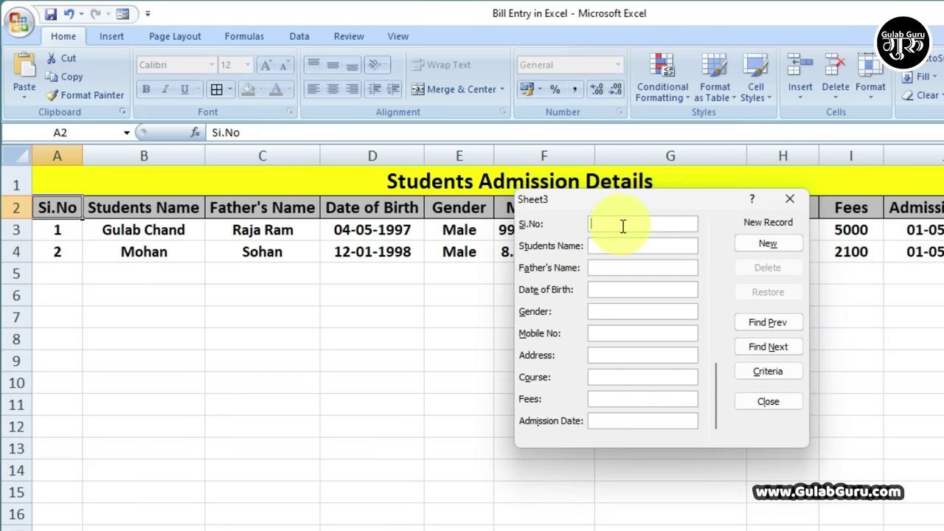
pyautogui.write('3')
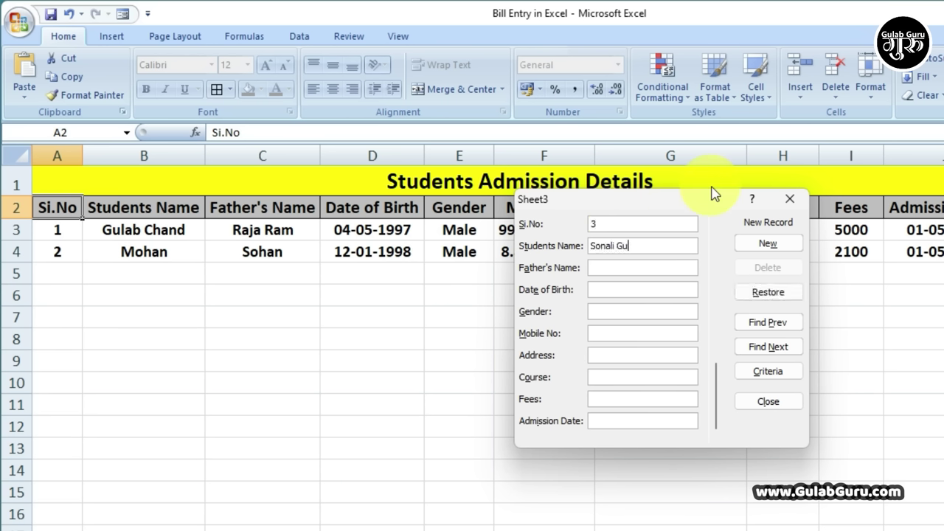
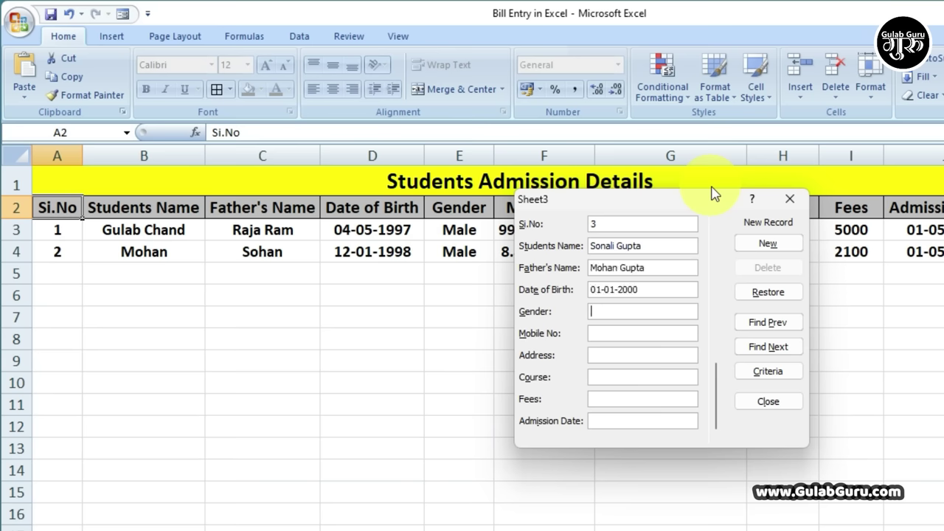
pyautogui.write('Female')
pyautogui.press('Tab')
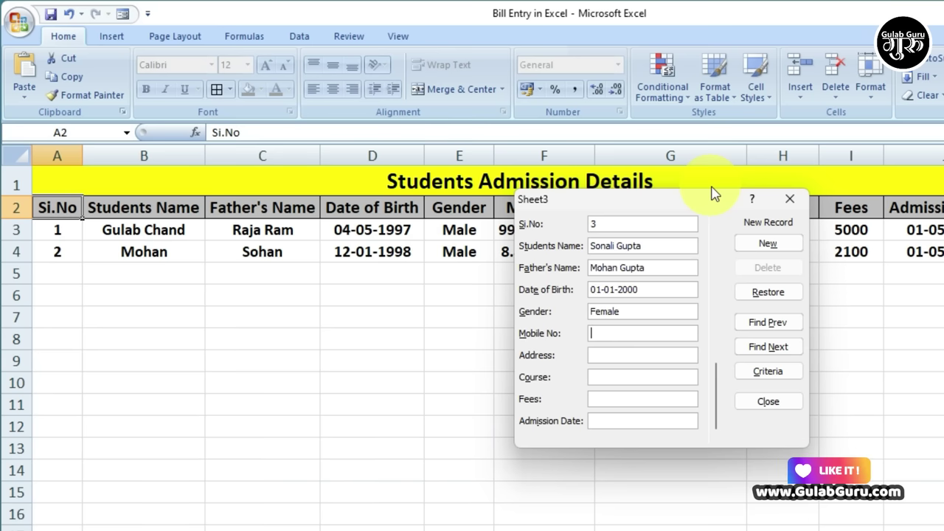
pyautogui.write('77777777777')
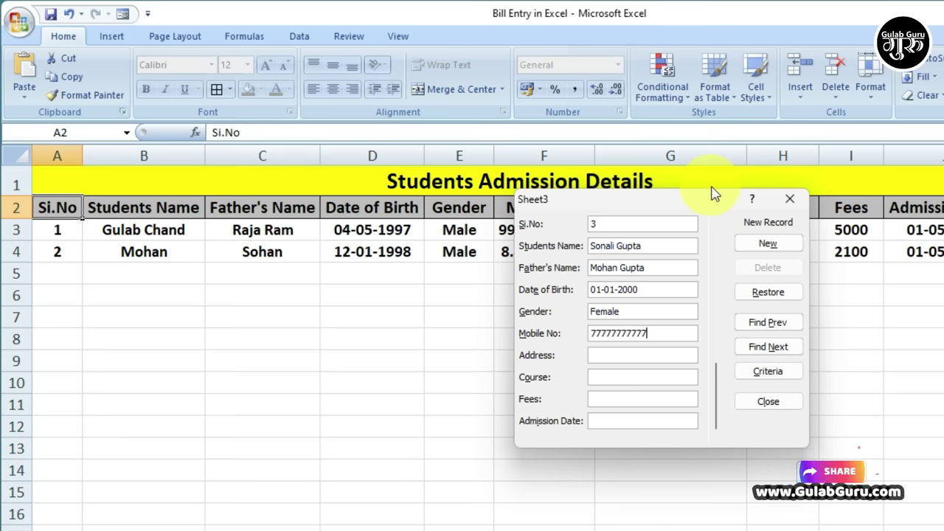
pyautogui.press('Tab')
pyautogui.write('Manipur Street gali')
pyautogui.press('Tab')
pyautogui.write('DC')
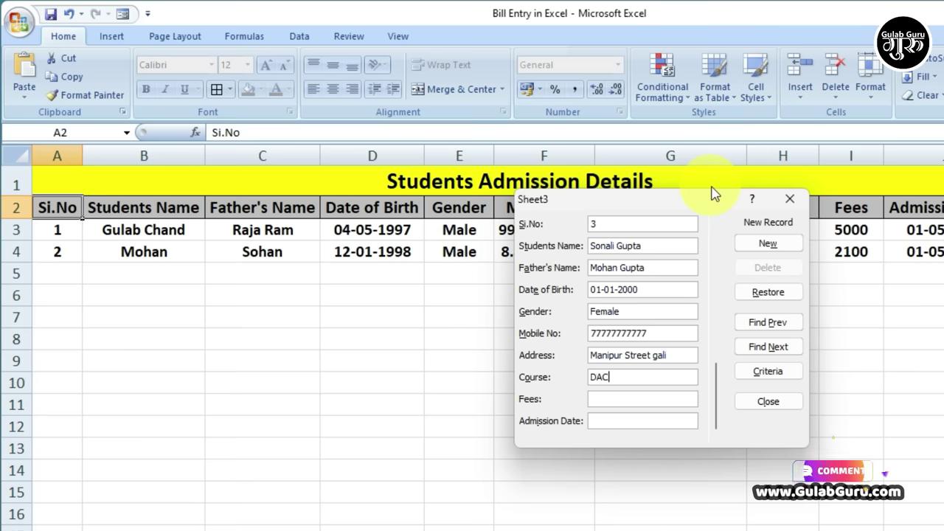
pyautogui.write('A')
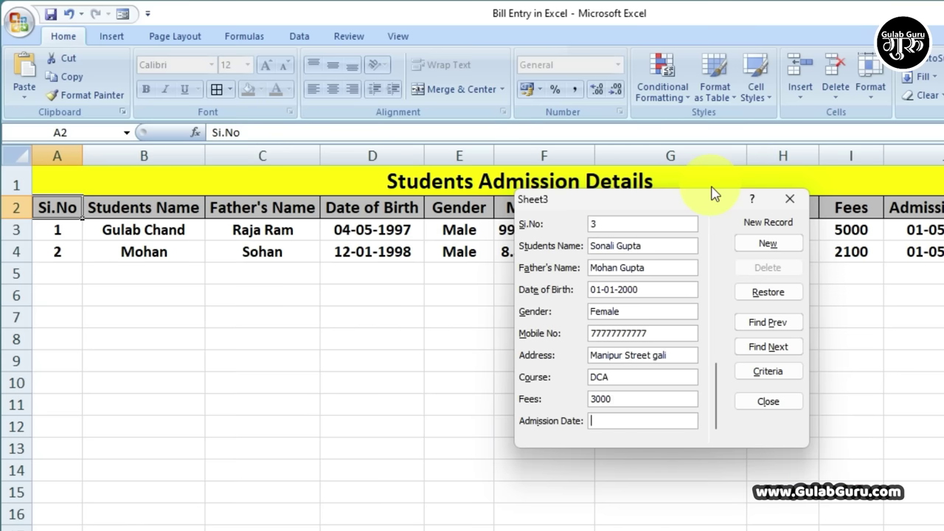
pyautogui.write('05-2023')
pyautogui.press('Return')
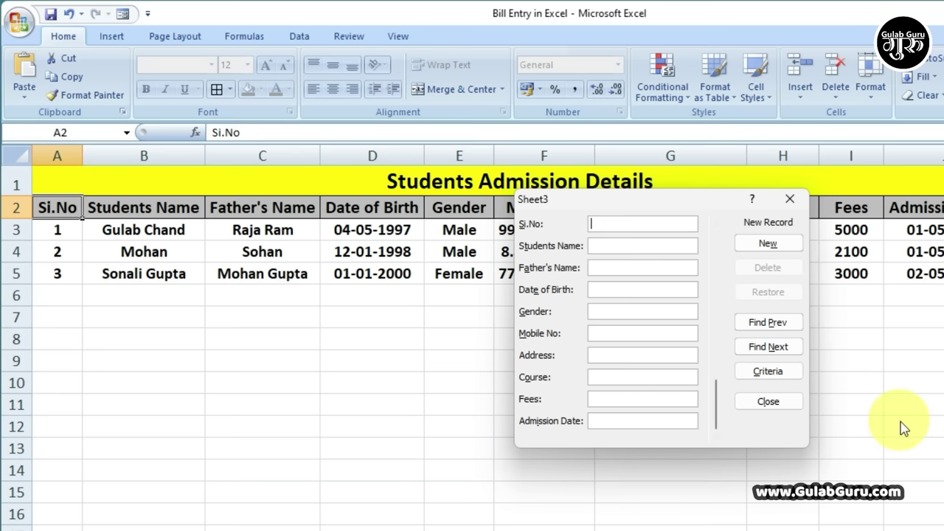
# Add student 4 with name, father's name, birth date, mobile, address and fees 5000 as row 6
pyautogui.write('4')
pyautogui.press('Tab')
pyautogui.write('Suma')
pyautogui.press('Return')
pyautogui.click(768, 322)
pyautogui.write('a')
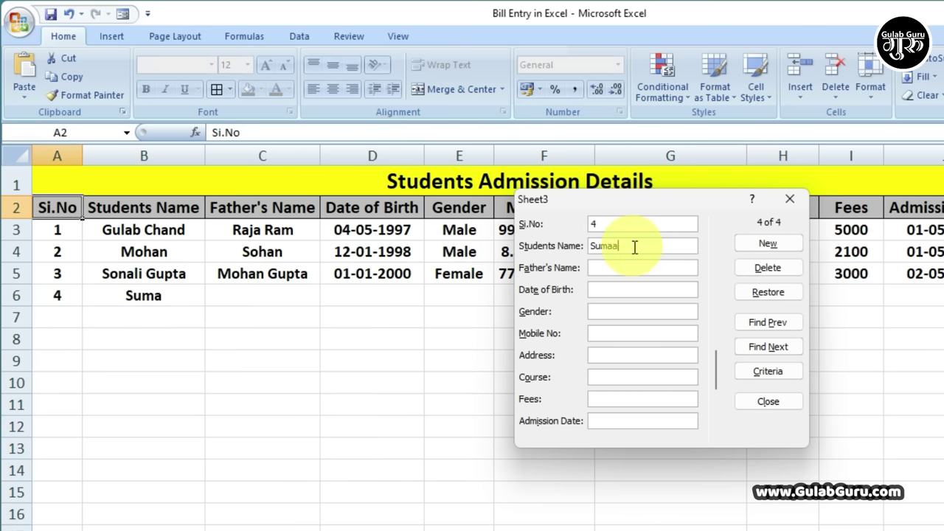
pyautogui.press('Tab')
pyautogui.press('Tab')
pyautogui.write('01-01-2')
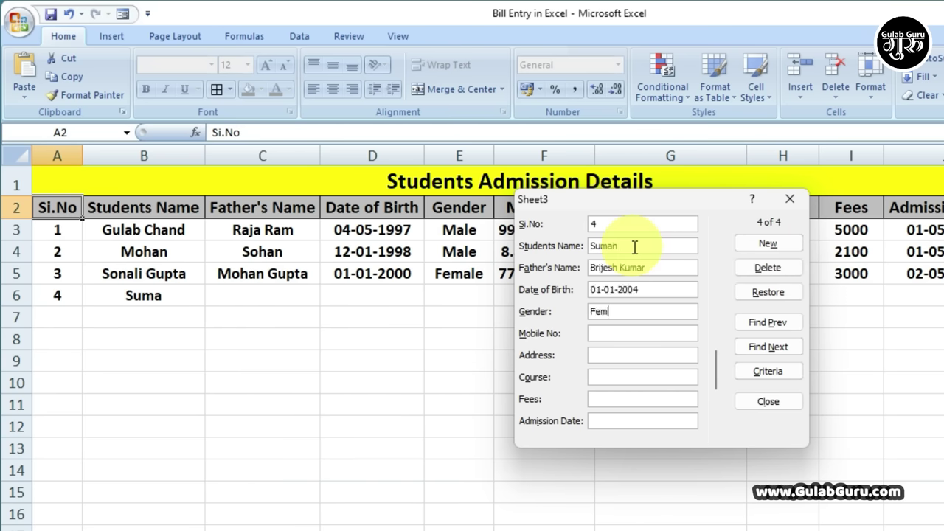
pyautogui.write('ale')
pyautogui.press('Tab')
pyautogui.write('5555555555')
pyautogui.press('Tab')
pyautogui.write('Bhujahi Khanjh')
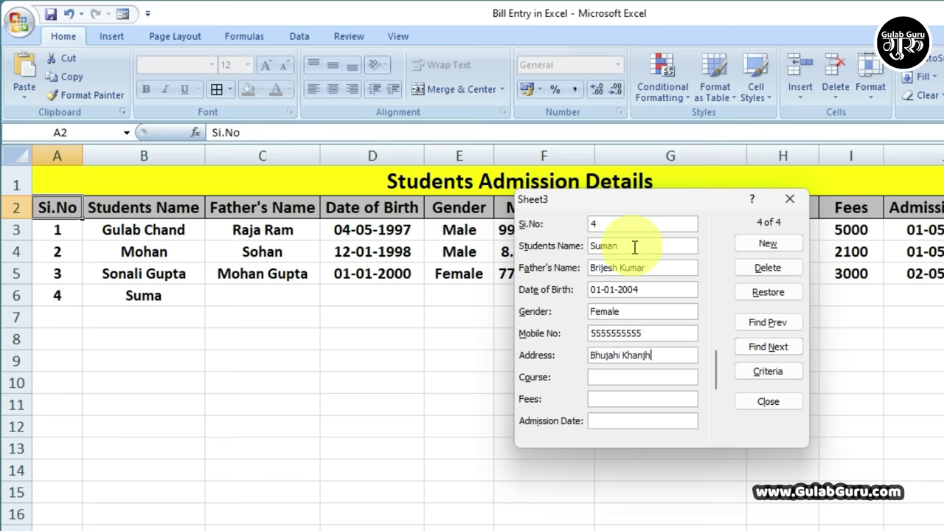
pyautogui.write('DCA')
pyautogui.press('Tab')
pyautogui.write('5')
pyautogui.write('05-2023')
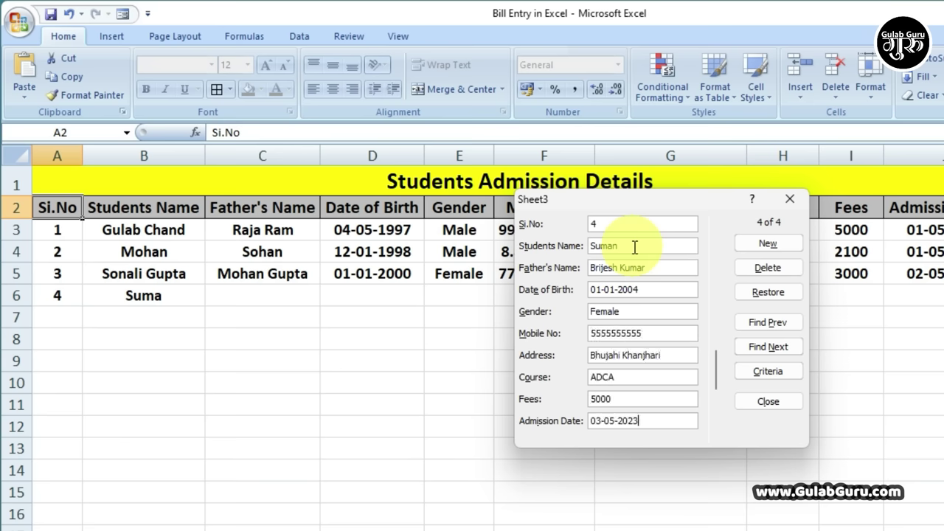
pyautogui.press('Return')
# Add student 5, male, with fees 2100 and admission date 01-05-2023 as row 7
pyautogui.press('Tab')
pyautogui.press('Tab')
pyautogui.write('Male')
pyautogui.press('Tab')
pyautogui.write('4774747474747')
pyautogui.write('Palhana')
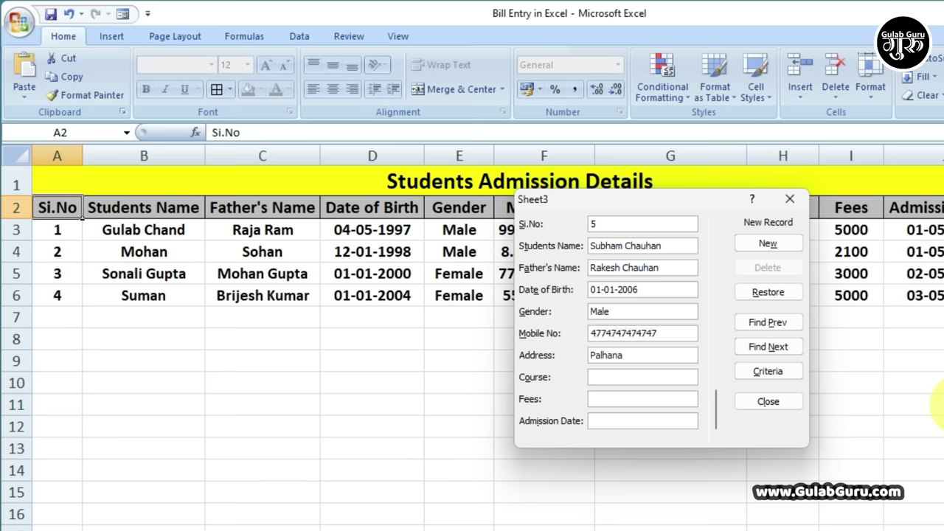
pyautogui.write('100')
pyautogui.press('Tab')
pyautogui.write('01-05-2023')
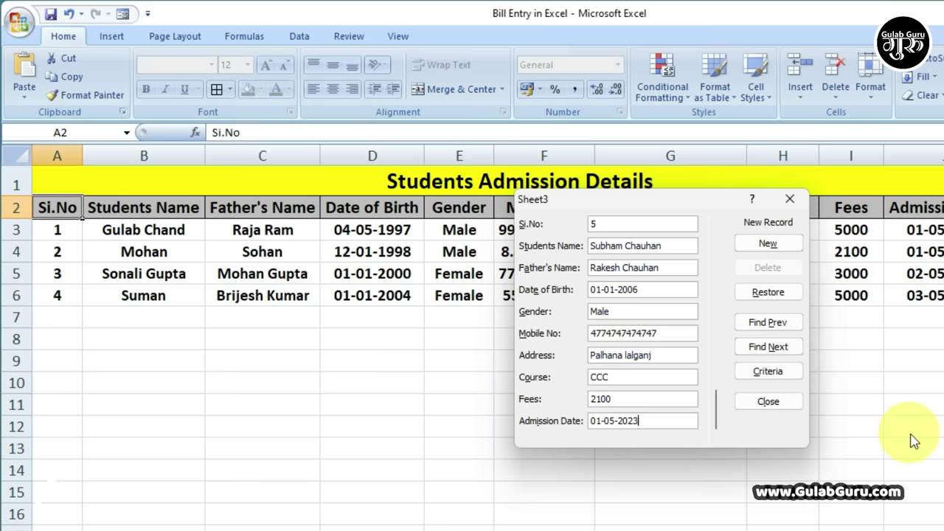
pyautogui.press('Return')
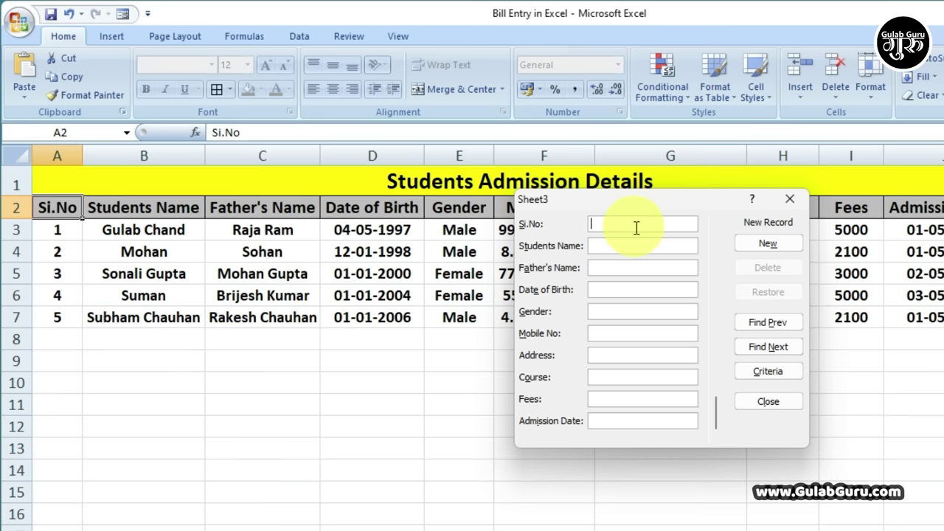
# Bring up record 5 and change its date of birth to 01-01-2004
pyautogui.click(764, 324)
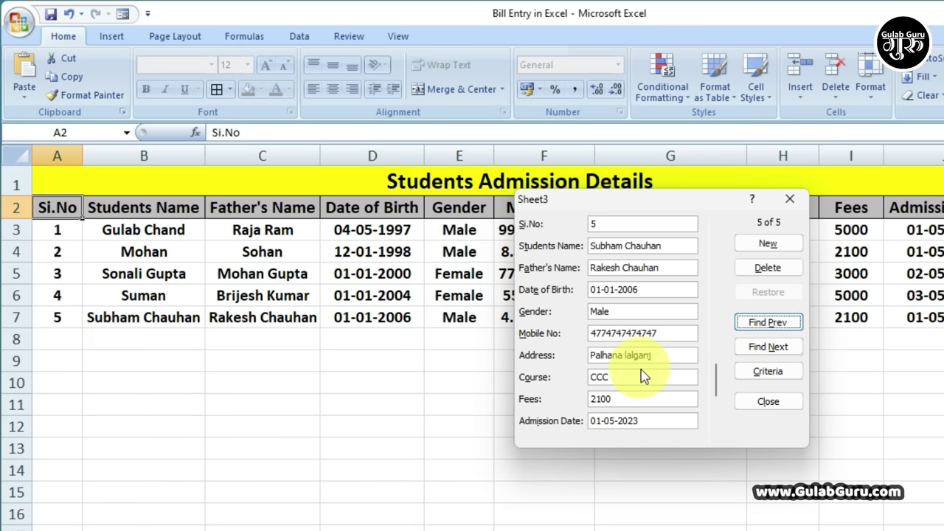
pyautogui.click(659, 294)
pyautogui.write('4')
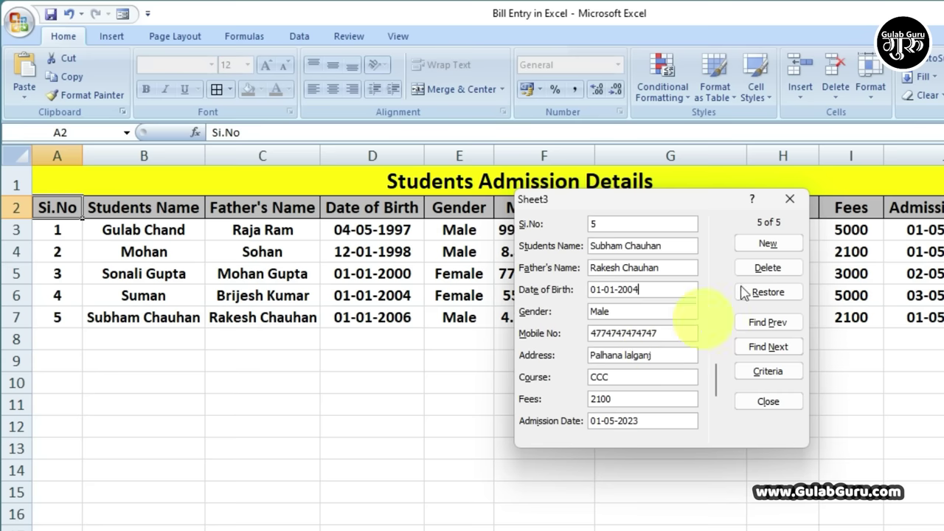
pyautogui.click(768, 244)
pyautogui.moveTo(694, 201); pyautogui.dragTo(677, 196)
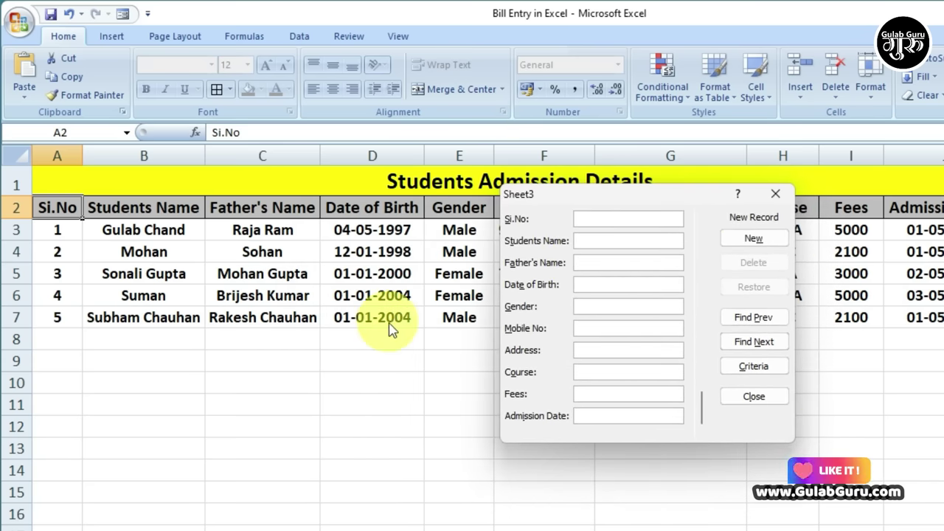
pyautogui.click(766, 322)
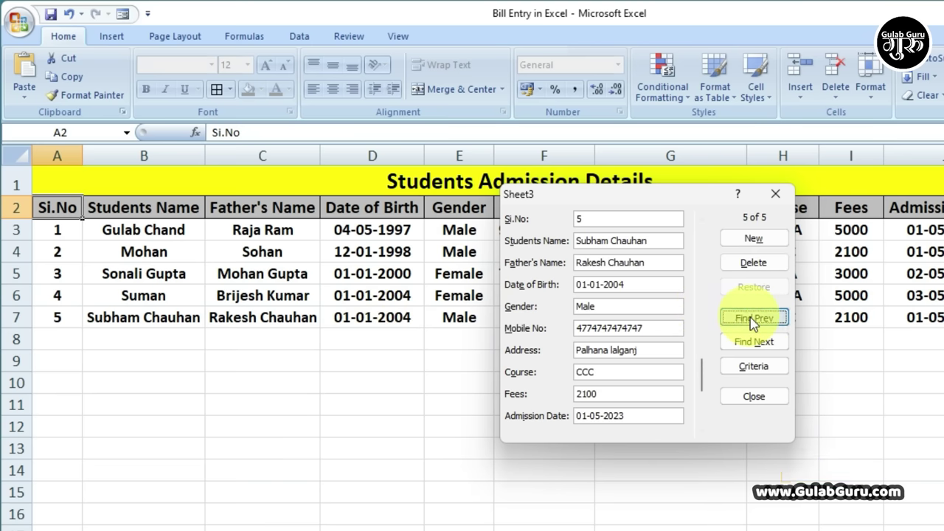
# Browse back to record 1, forward to record 5 of 5, and request its deletion
pyautogui.click(753, 322)
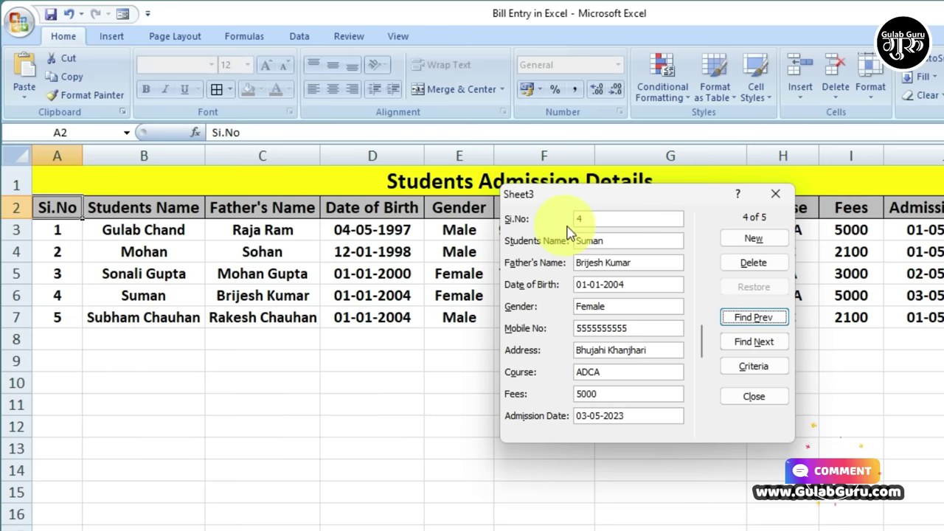
pyautogui.click(755, 322)
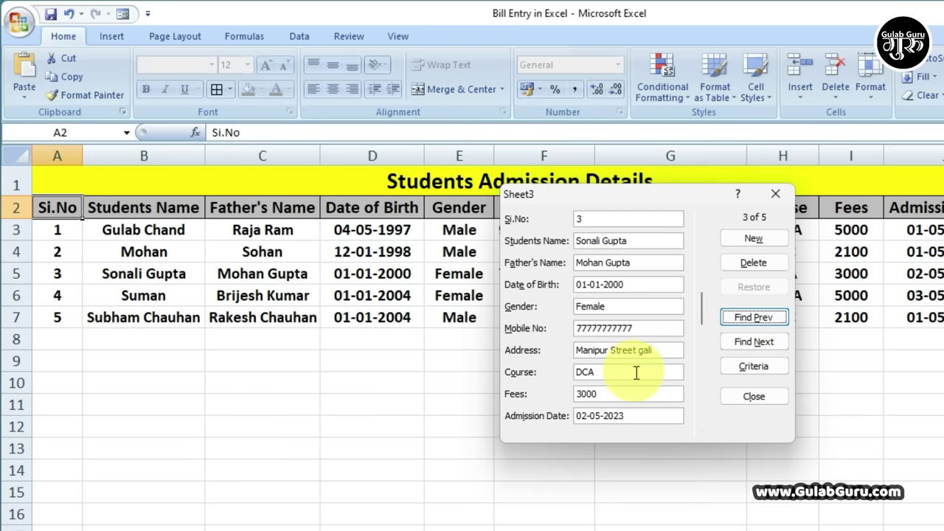
pyautogui.click(752, 323)
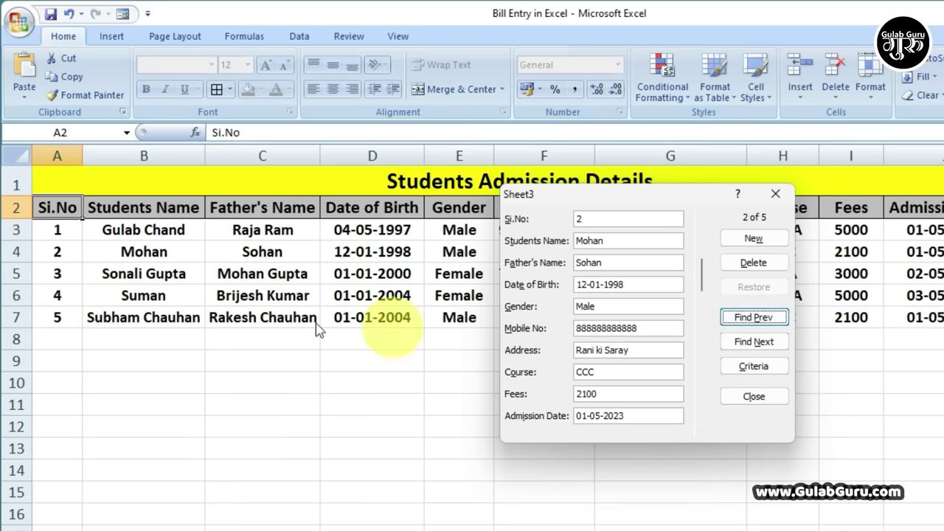
pyautogui.click(733, 323)
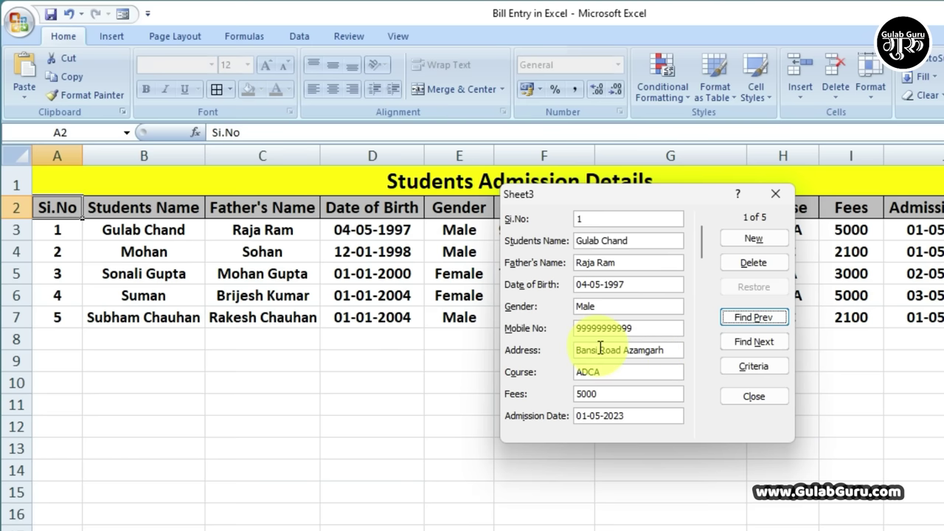
pyautogui.click(742, 348)
pyautogui.click(742, 349)
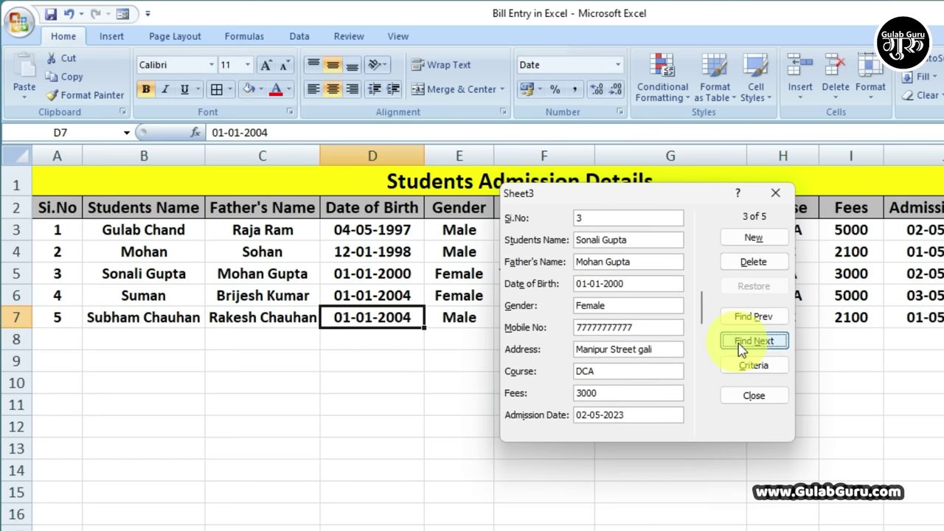
pyautogui.click(741, 348)
pyautogui.click(741, 348)
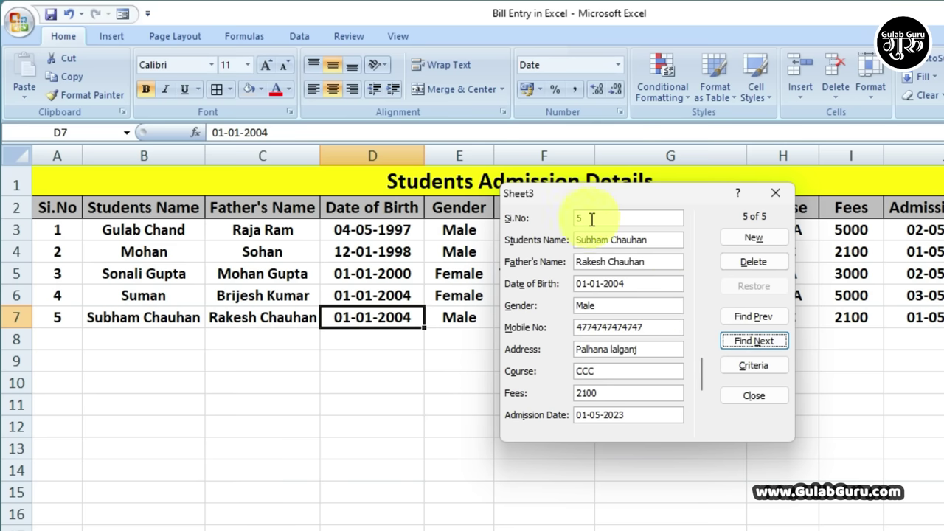
pyautogui.click(746, 268)
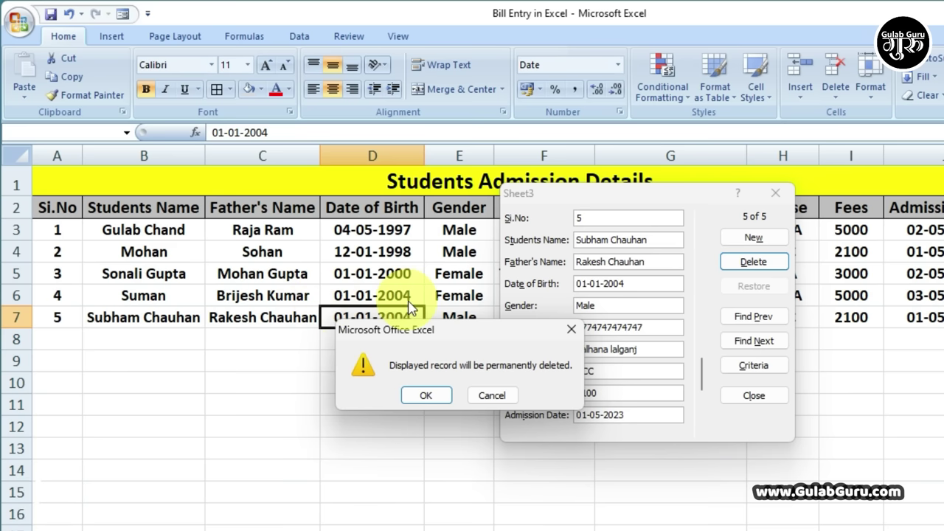
# Confirm deleting record 5, view record 4 of 4, and close the data form
pyautogui.click(427, 397)
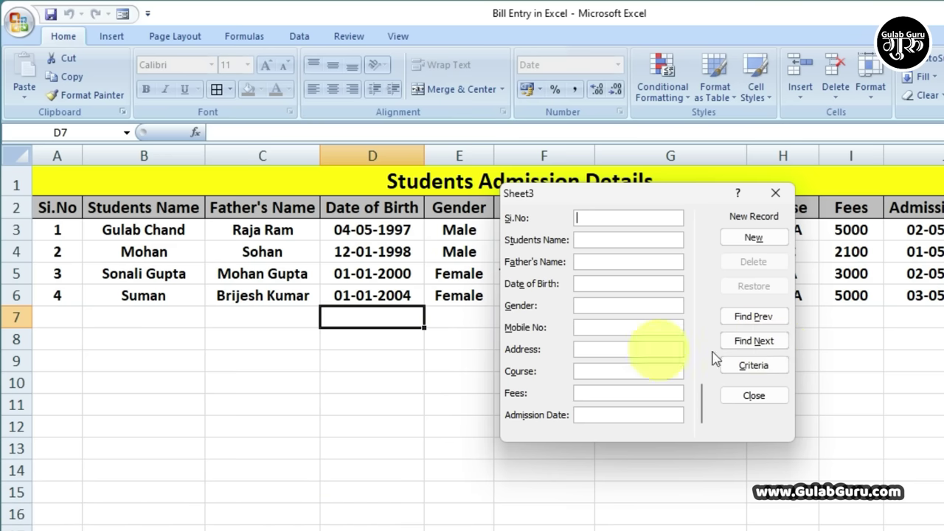
pyautogui.click(747, 323)
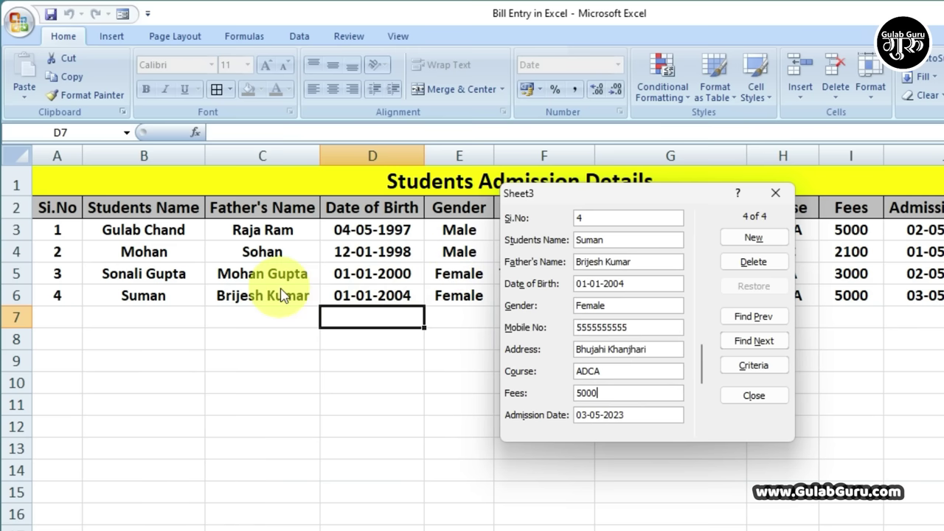
pyautogui.click(775, 195)
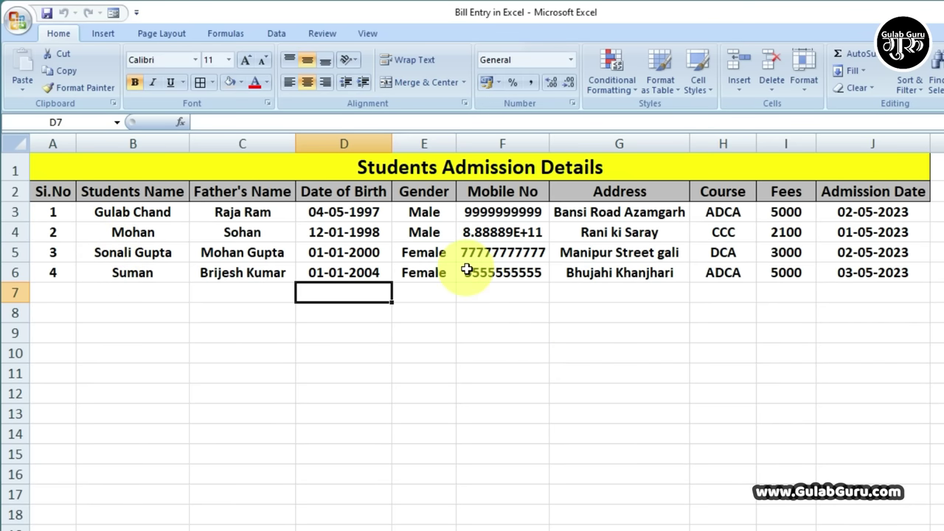
# Apply All Borders to the four student rows A3:J6
pyautogui.moveTo(63, 213); pyautogui.dragTo(872, 271)
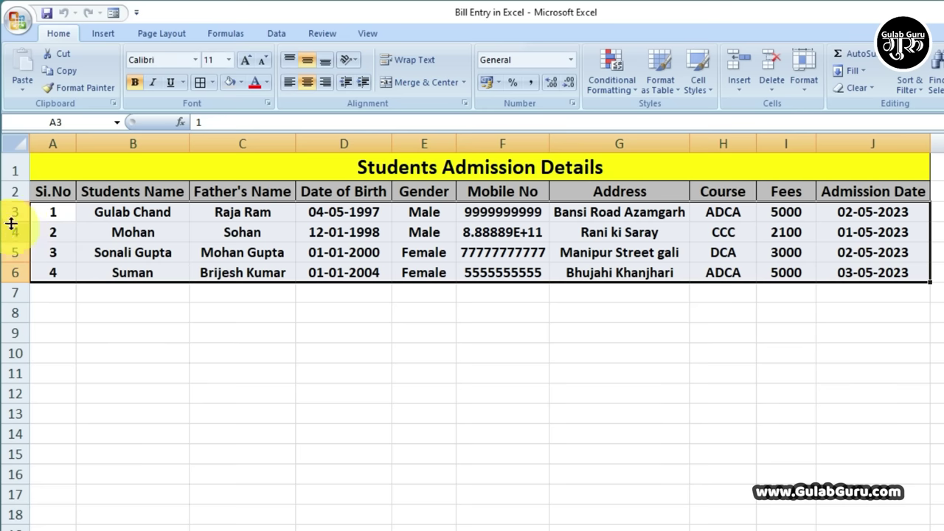
pyautogui.click(211, 82)
pyautogui.click(228, 205)
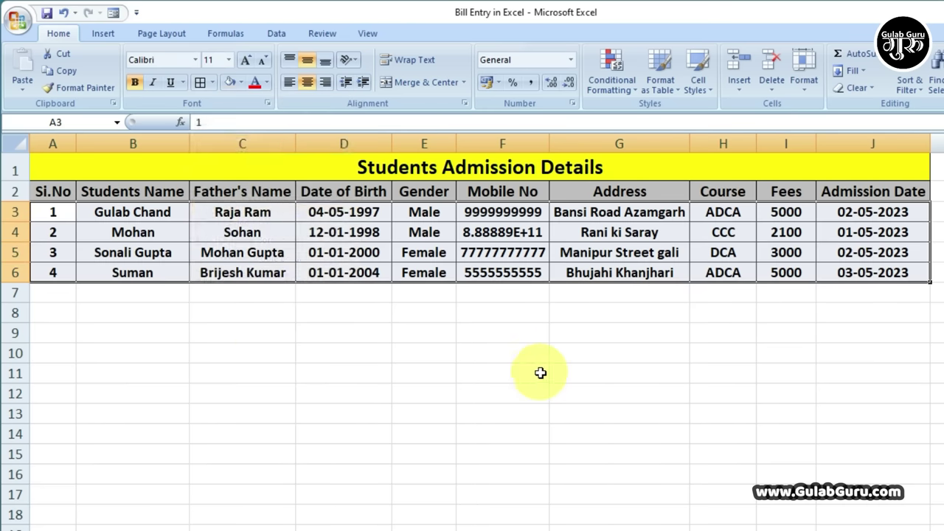
pyautogui.click(501, 364)
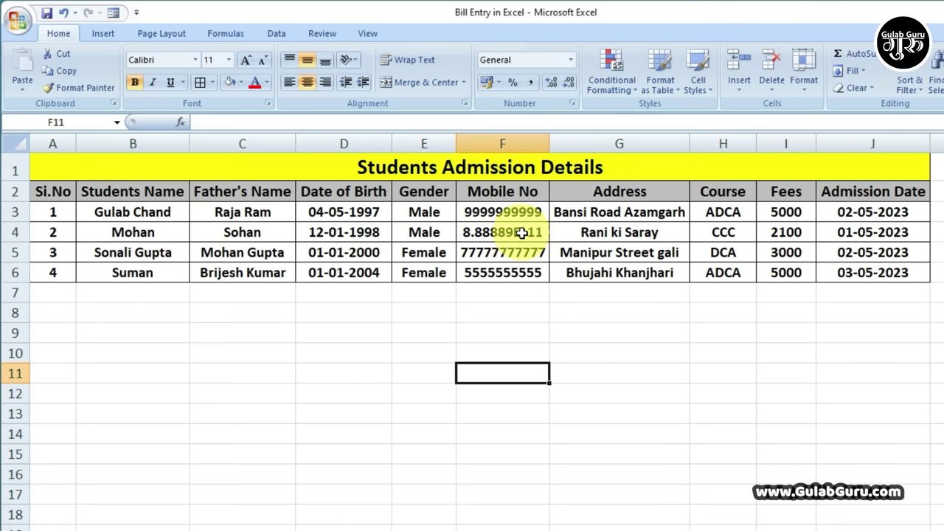
# Remove the extra digits from the second student's mobile number in cell F4
pyautogui.doubleClick(522, 234)
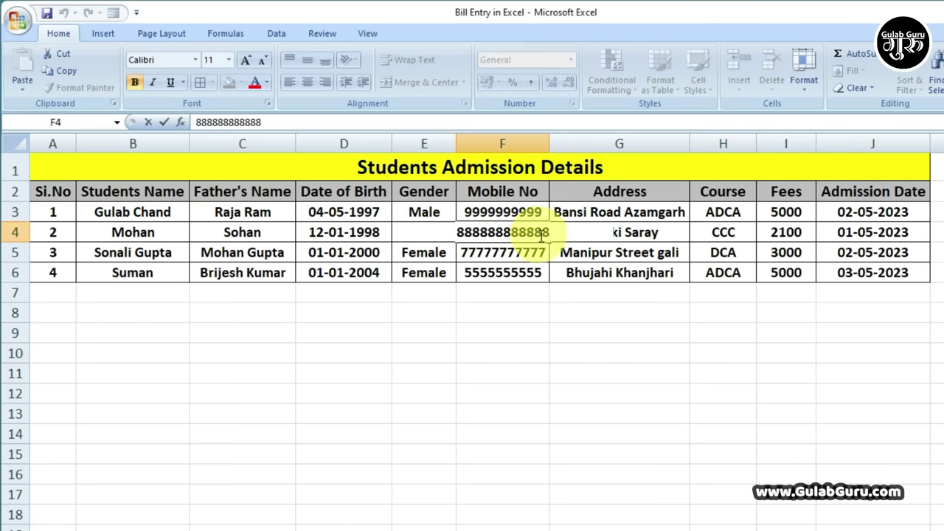
pyautogui.press('BackSpace')
pyautogui.press('BackSpace')
pyautogui.click(546, 316)
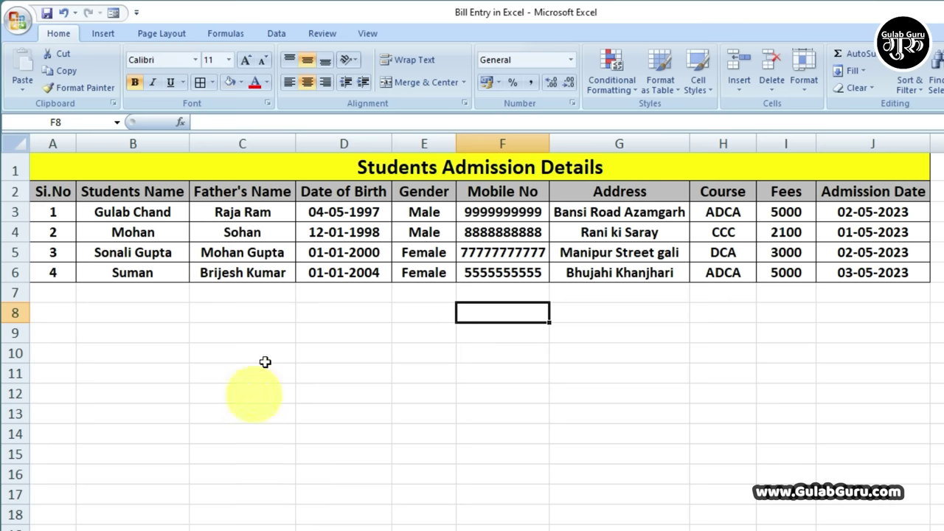
pyautogui.click(118, 188)
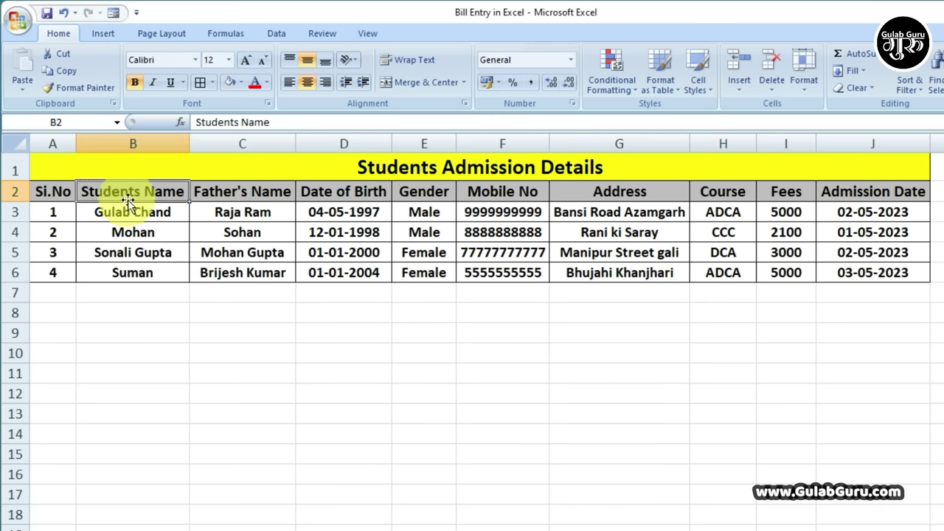
pyautogui.click(113, 12)
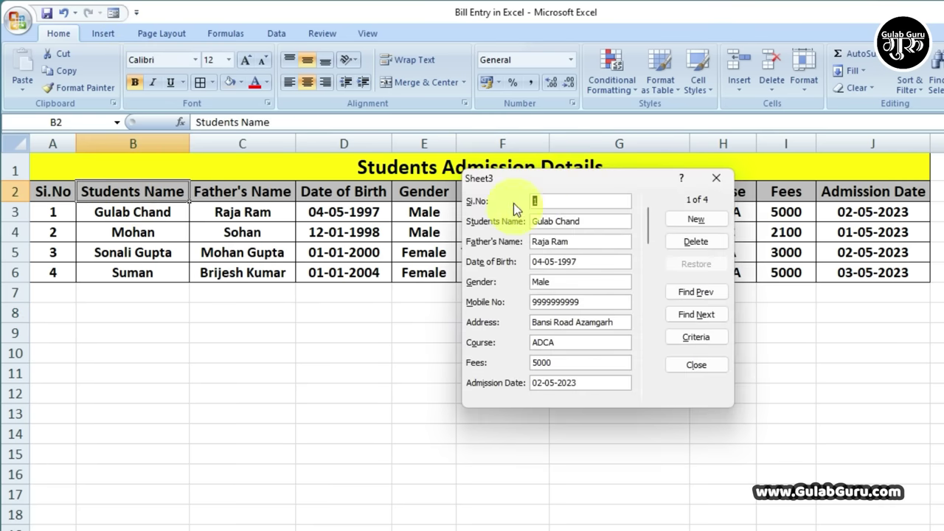
pyautogui.click(703, 220)
pyautogui.click(595, 202)
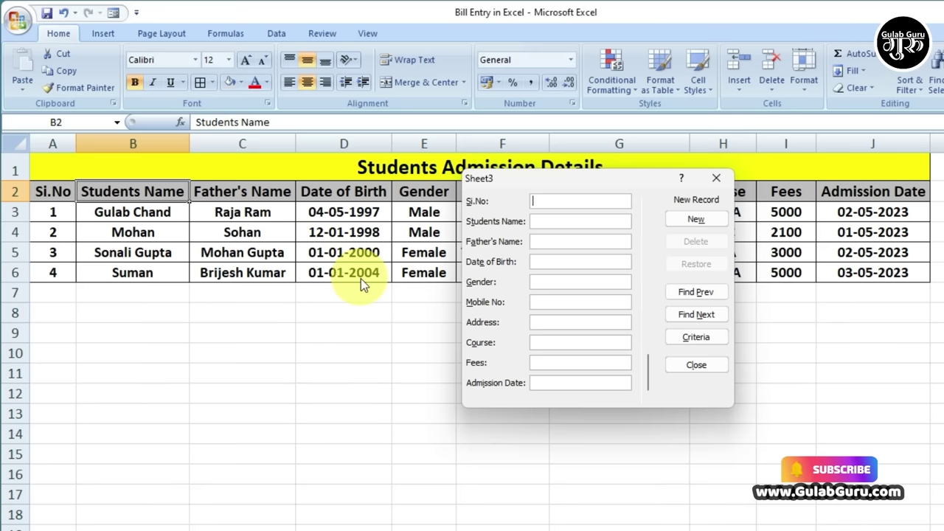
pyautogui.click(717, 178)
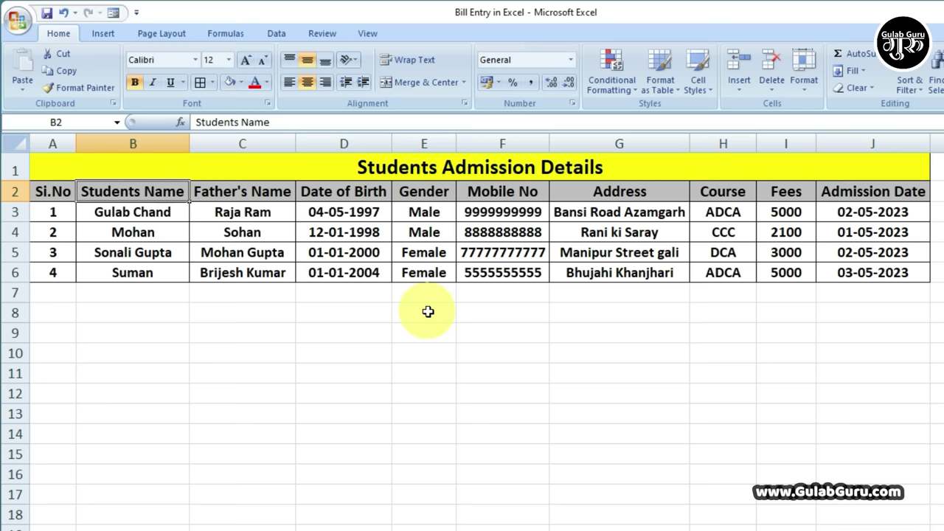
pyautogui.click(428, 311)
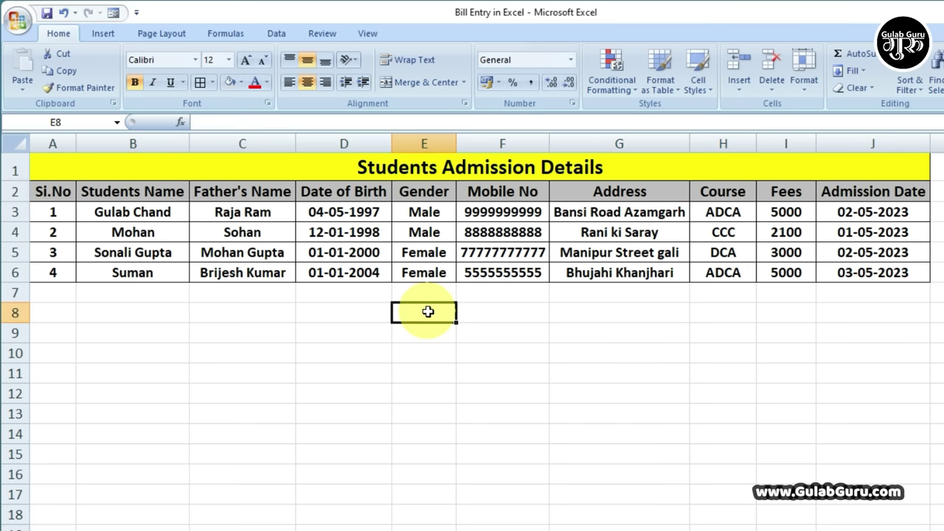
pyautogui.click(244, 167)
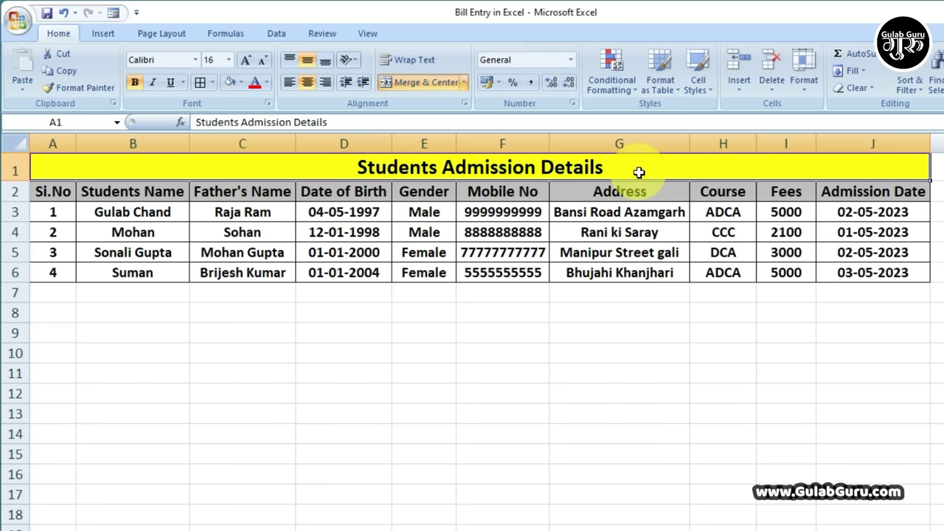
pyautogui.click(111, 191)
pyautogui.moveTo(195, 193); pyautogui.dragTo(726, 214)
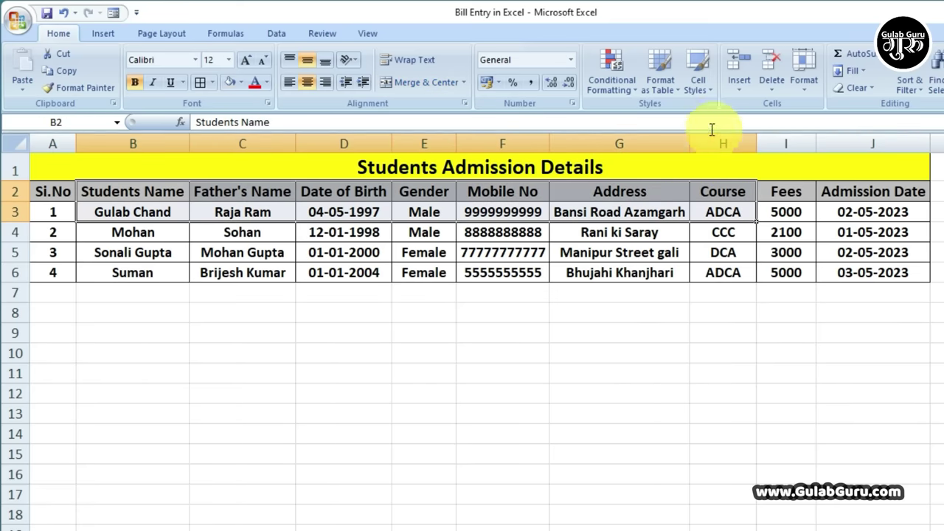
pyautogui.click(659, 273)
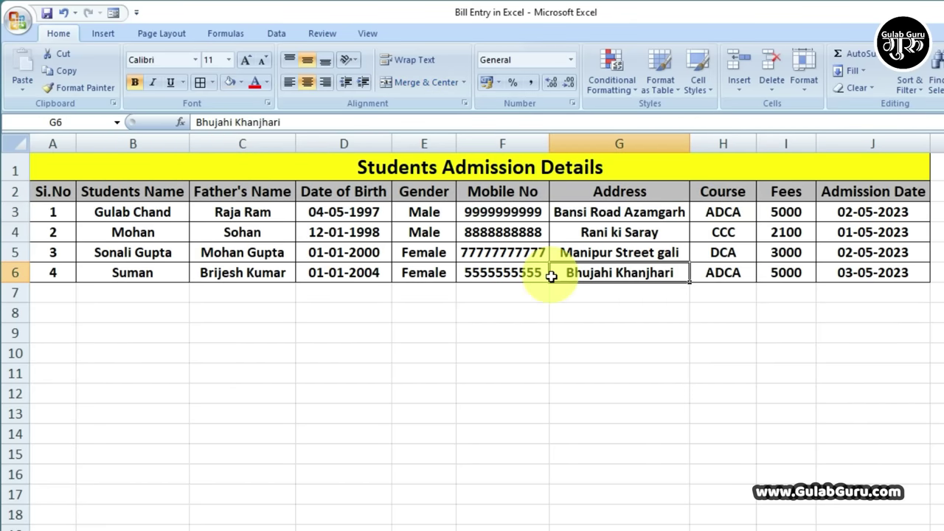
pyautogui.click(568, 298)
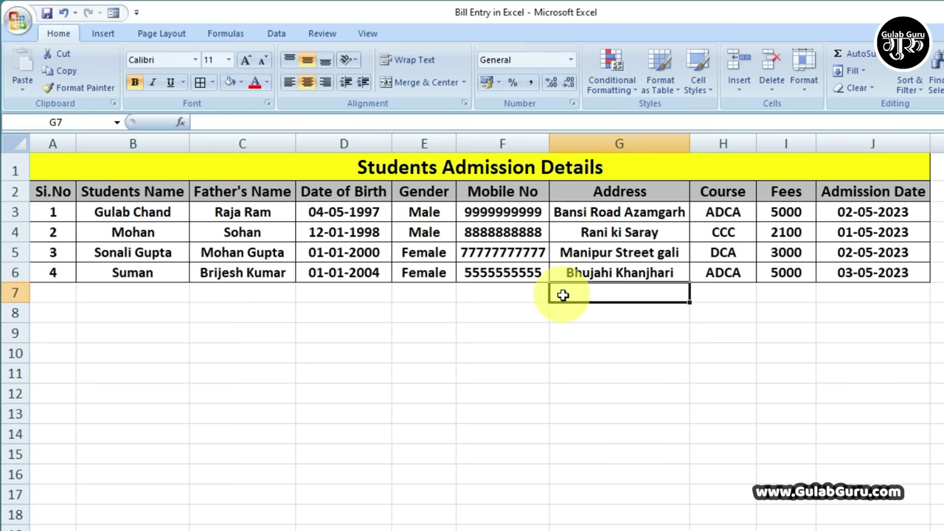
pyautogui.click(604, 333)
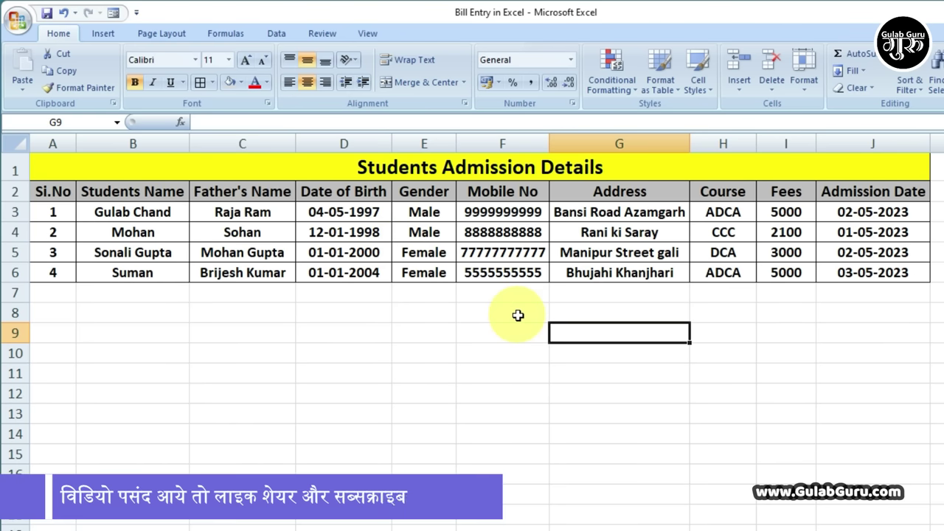
pyautogui.click(597, 356)
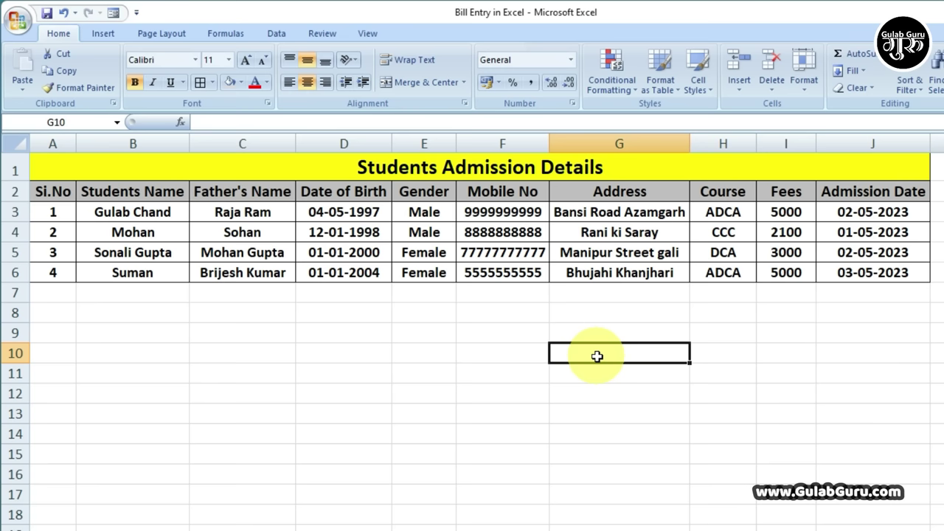
pyautogui.moveTo(120, 167); pyautogui.dragTo(643, 273)
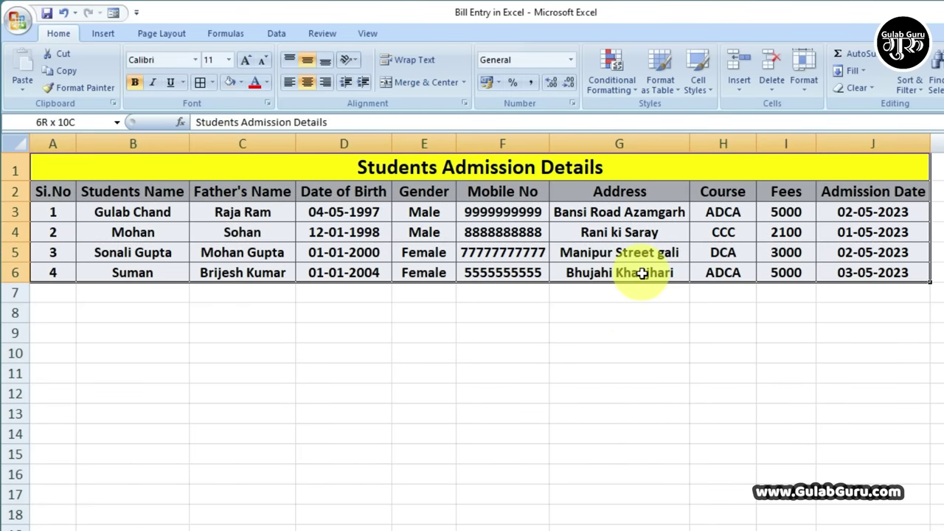
pyautogui.click(628, 310)
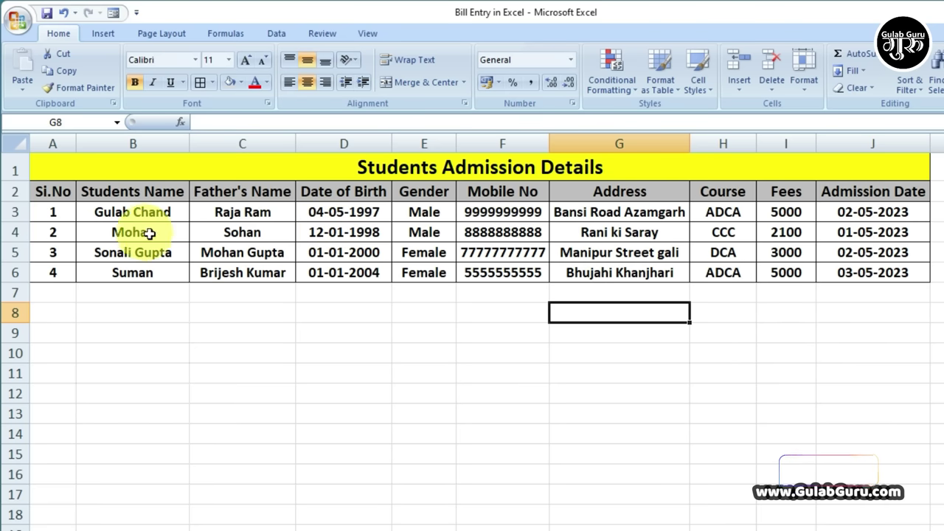
pyautogui.click(509, 308)
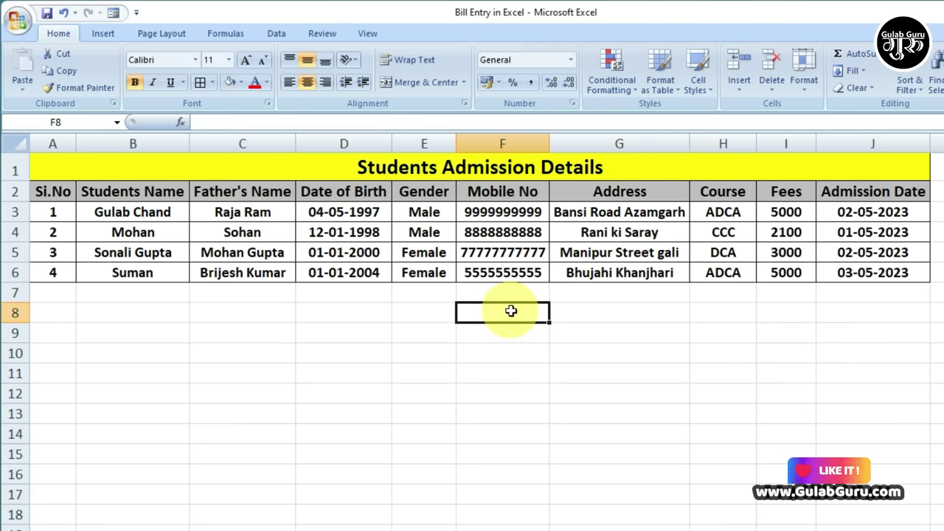
pyautogui.click(574, 313)
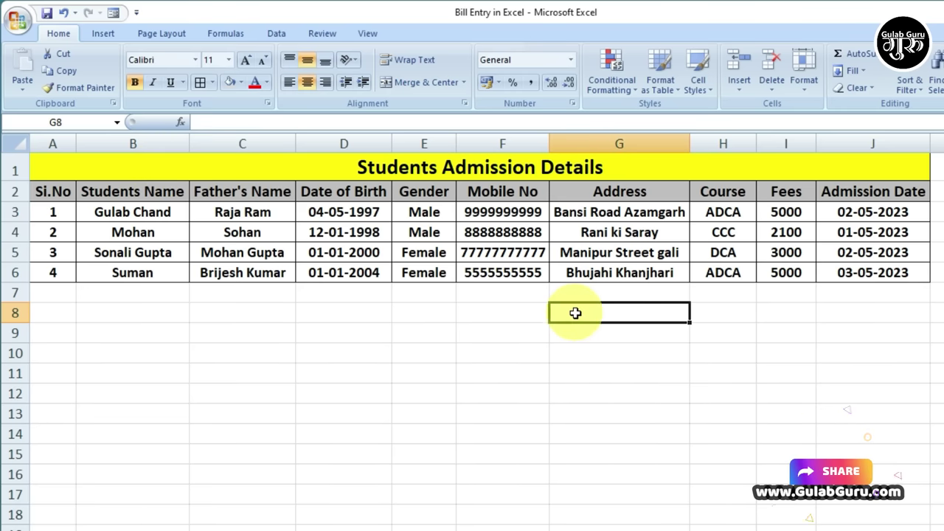